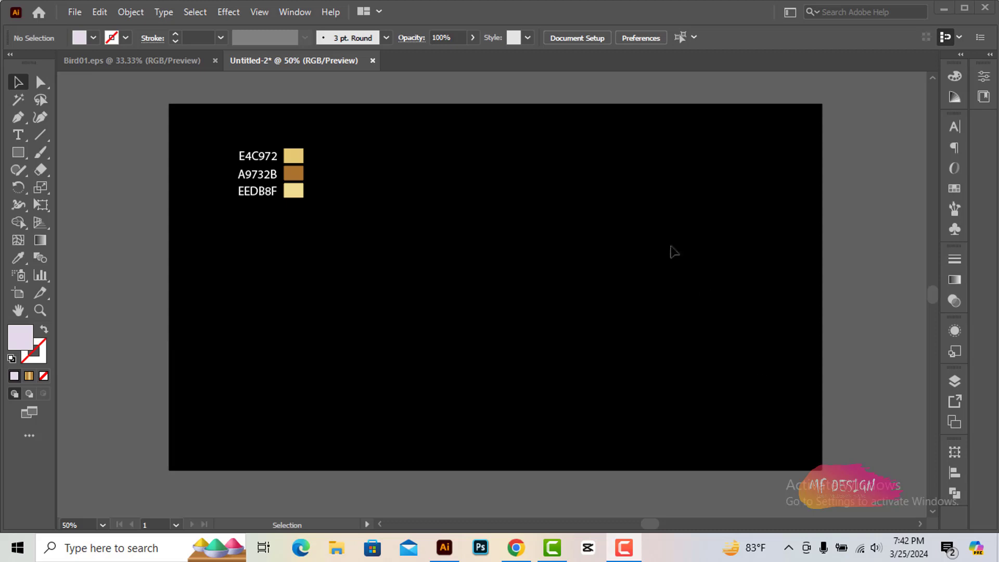
# Add a Raleway Bold text object at 150 pt with an off-white EDECE6 fill
pyautogui.click(23, 135)
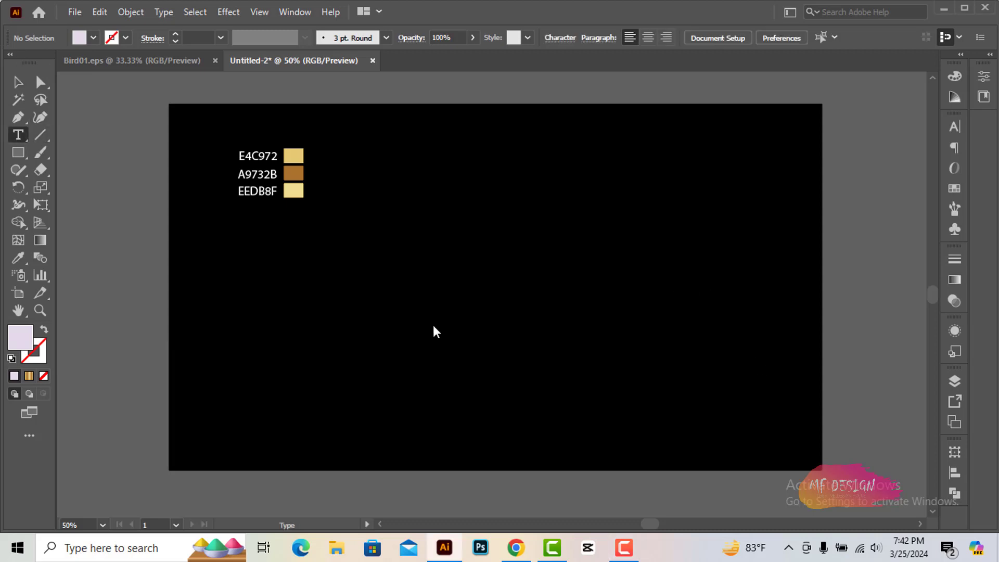
pyautogui.click(459, 280)
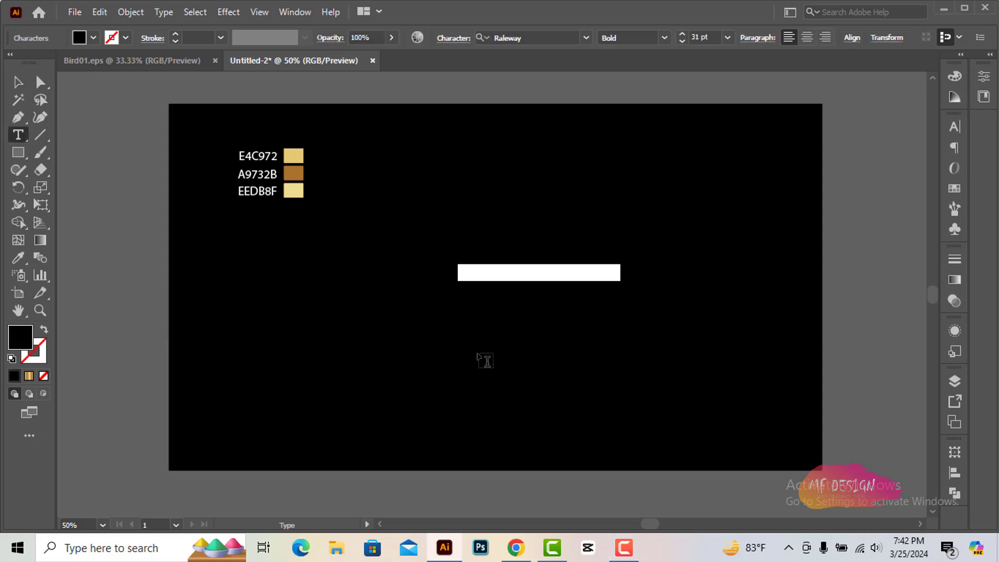
pyautogui.click(726, 39)
pyautogui.click(754, 296)
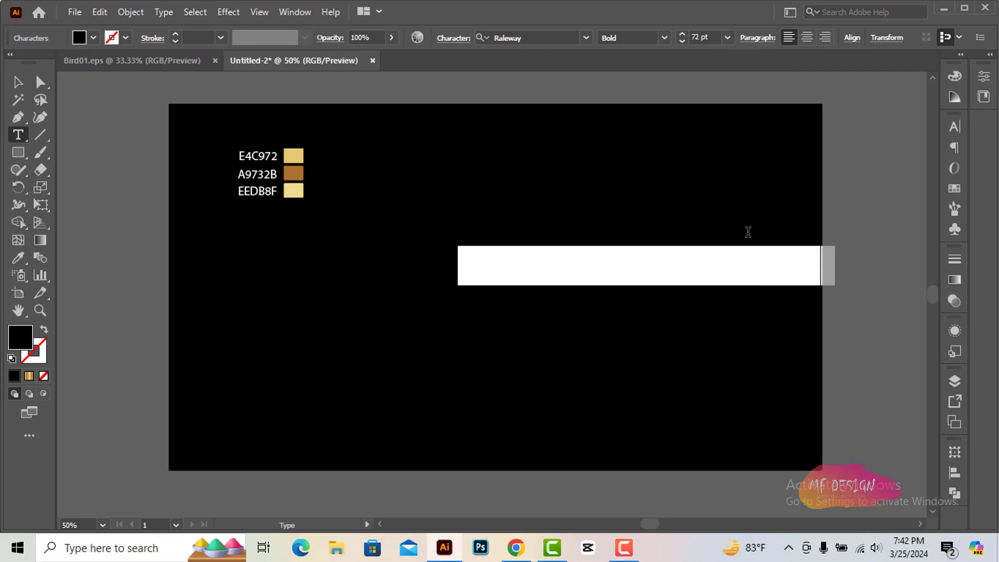
pyautogui.click(708, 37)
pyautogui.write('150')
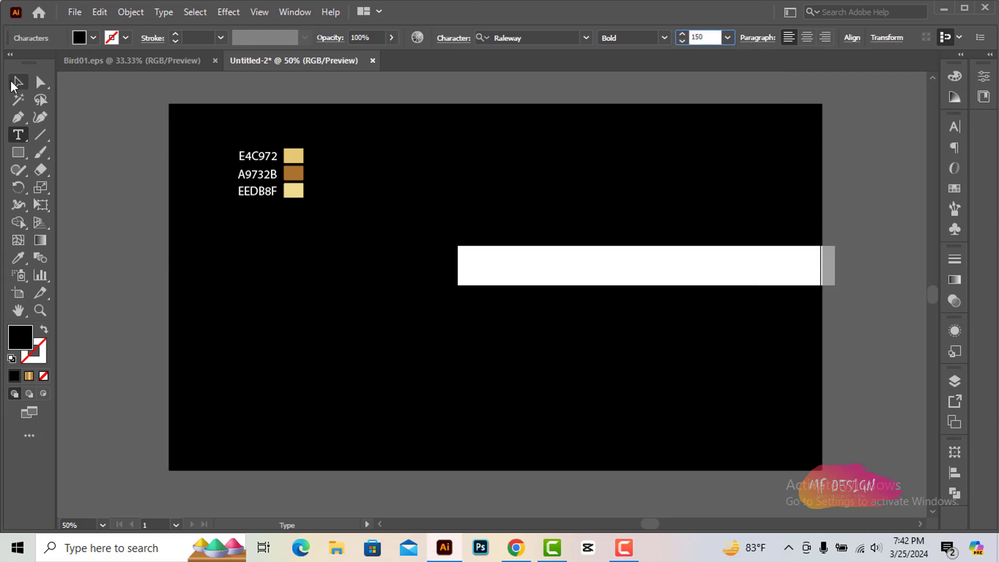
pyautogui.press('Return')
pyautogui.doubleClick(24, 338)
pyautogui.click(579, 169)
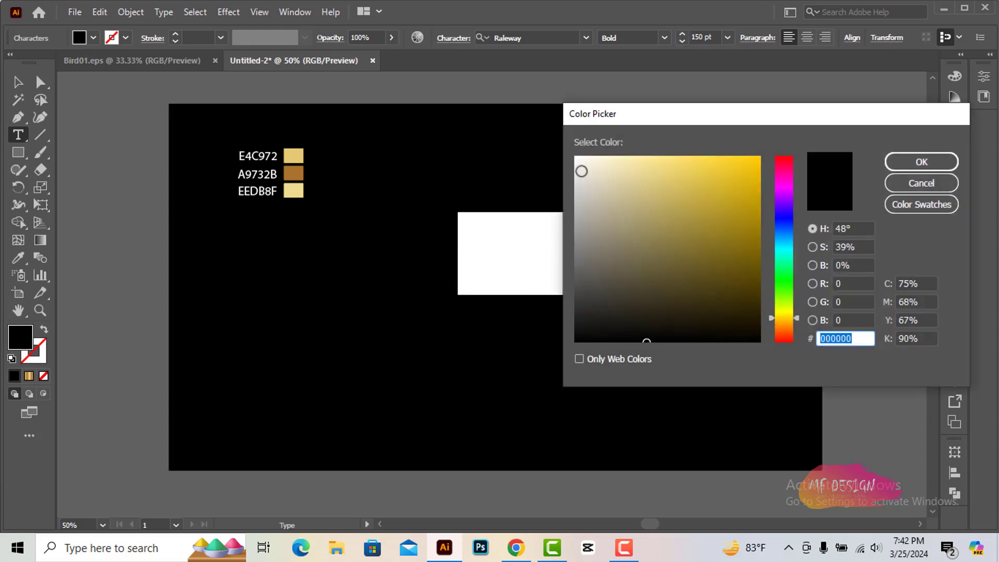
pyautogui.click(895, 163)
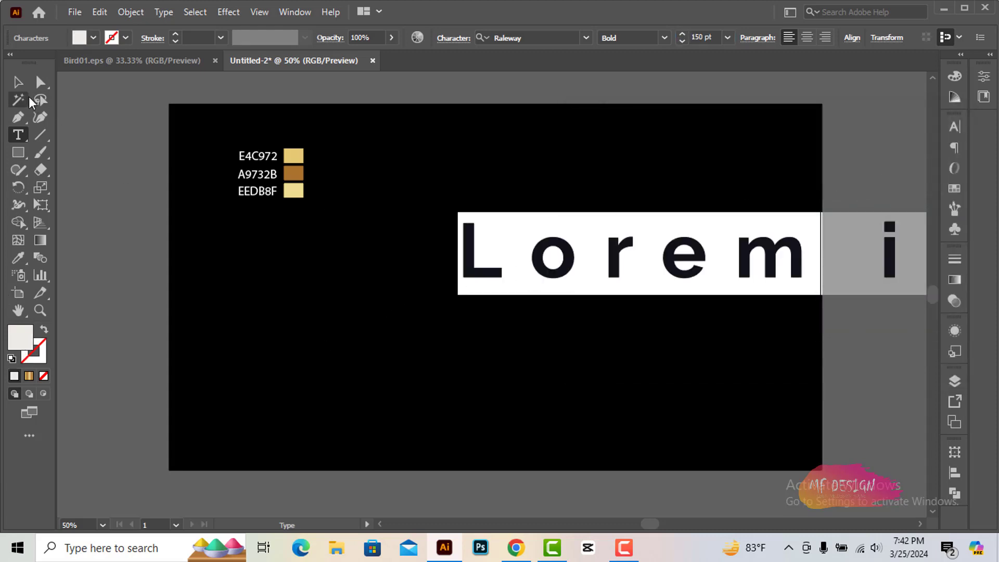
# Reset the text's tracking to 0 and move it to the artboard centre
pyautogui.click(955, 127)
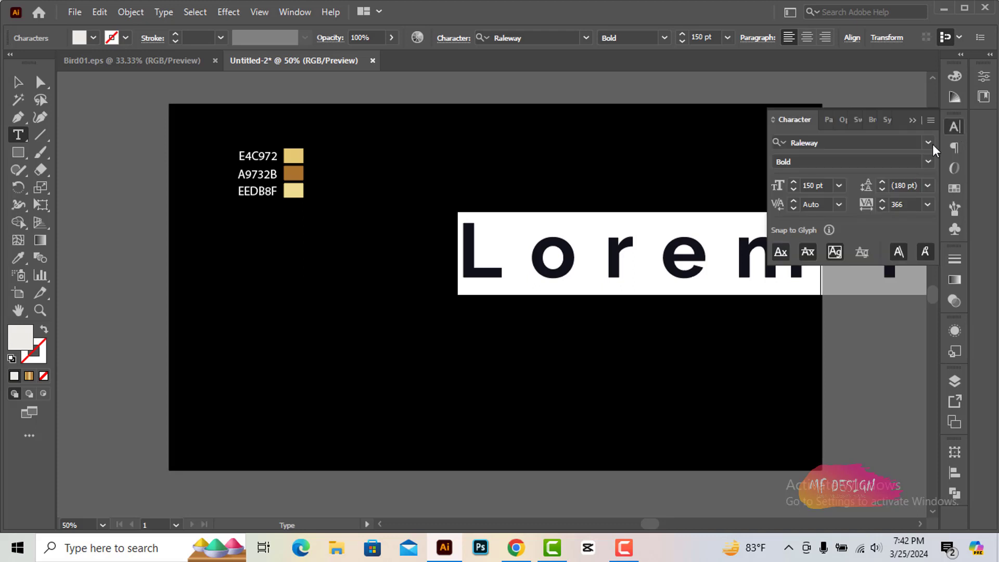
pyautogui.click(927, 205)
pyautogui.click(941, 320)
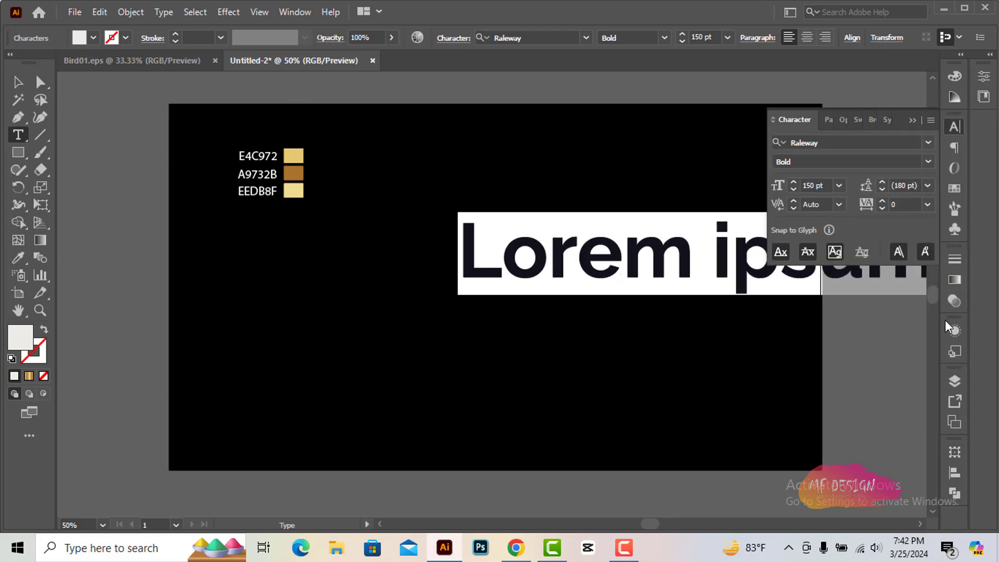
pyautogui.click(912, 120)
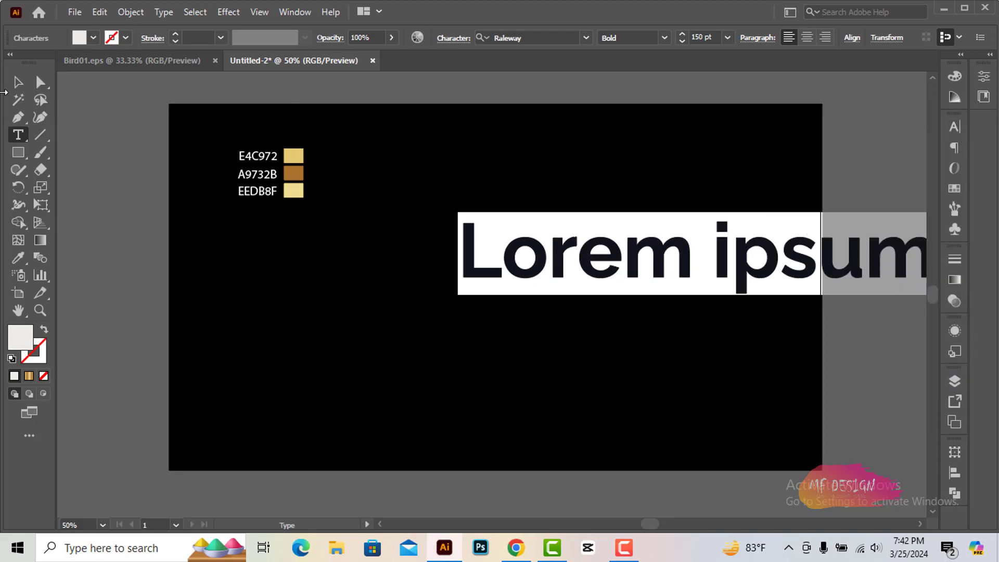
pyautogui.click(18, 82)
pyautogui.moveTo(472, 247); pyautogui.dragTo(295, 296)
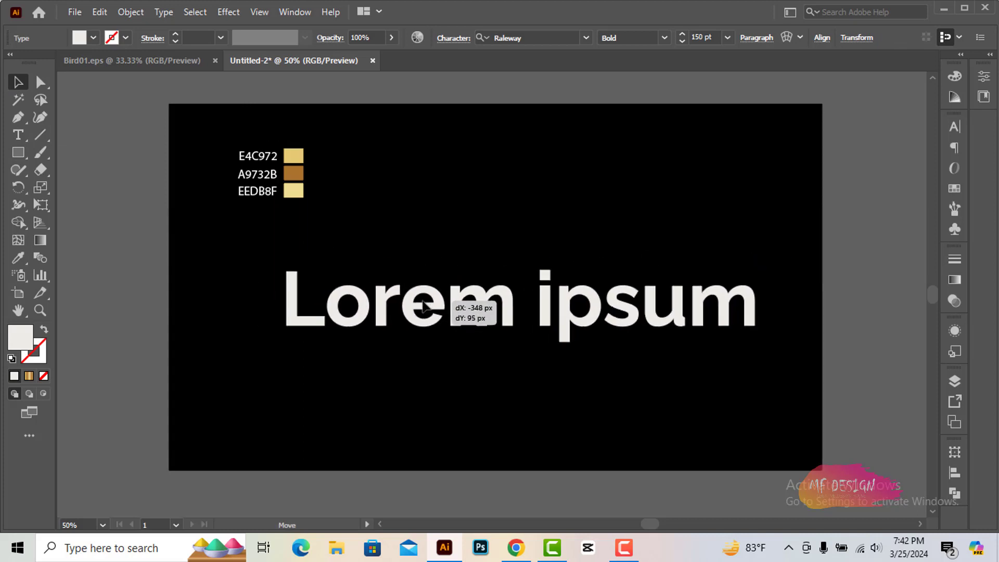
pyautogui.click(19, 134)
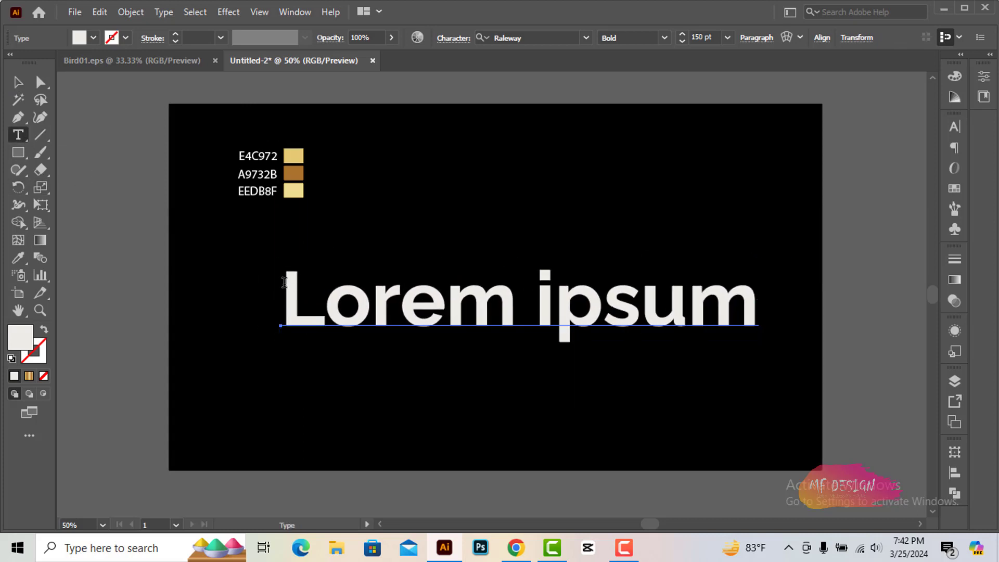
# Replace the text with 'AB', enlarge and centre it, and set Berlin Sans FB Demi Bold
pyautogui.moveTo(284, 281); pyautogui.dragTo(780, 297)
pyautogui.write('A')
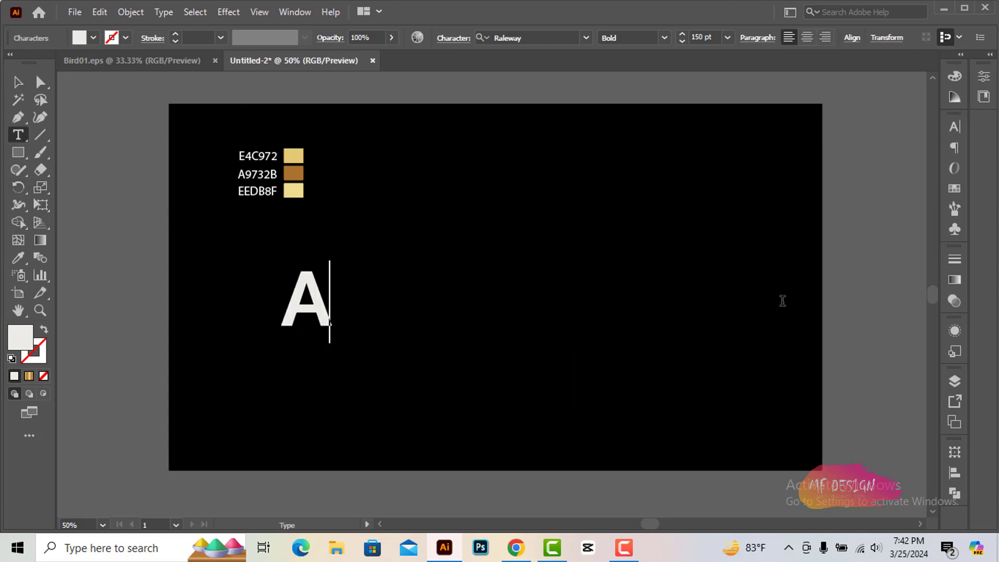
pyautogui.write('B')
pyautogui.press('Escape')
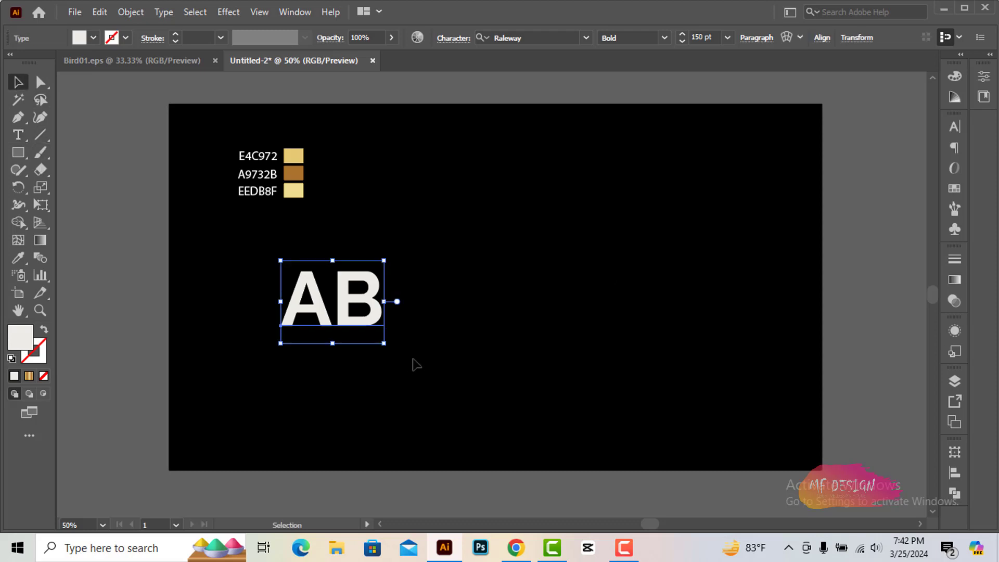
pyautogui.moveTo(384, 343); pyautogui.dragTo(458, 403)
pyautogui.moveTo(357, 285)
pyautogui.mouseDown()
pyautogui.moveTo(523, 290)
pyautogui.moveTo(509, 296)
pyautogui.mouseUp()
pyautogui.click(586, 38)
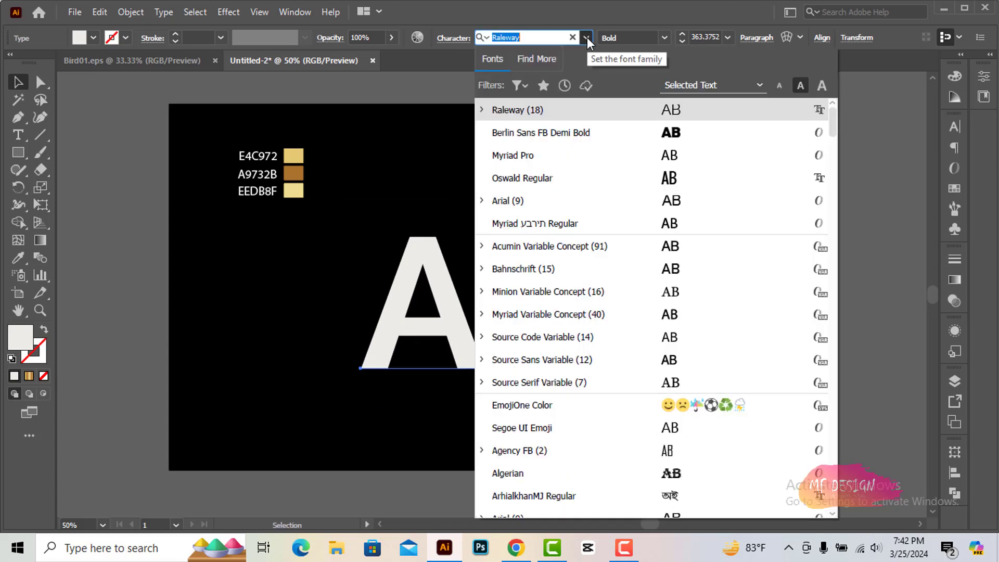
pyautogui.click(608, 134)
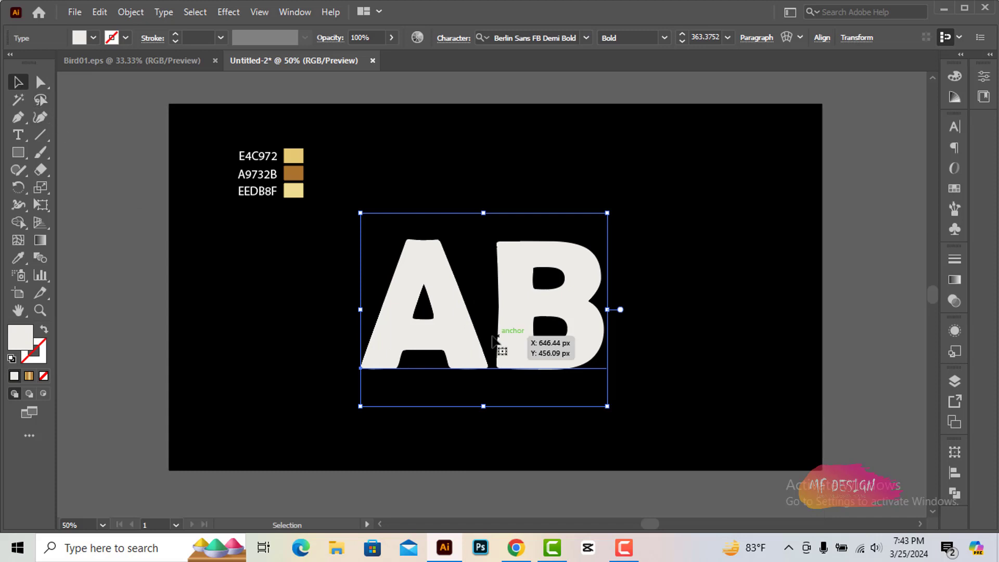
pyautogui.moveTo(453, 330); pyautogui.dragTo(465, 330)
# Convert the AB text to outlines and ungroup the letters
pyautogui.rightClick(510, 305)
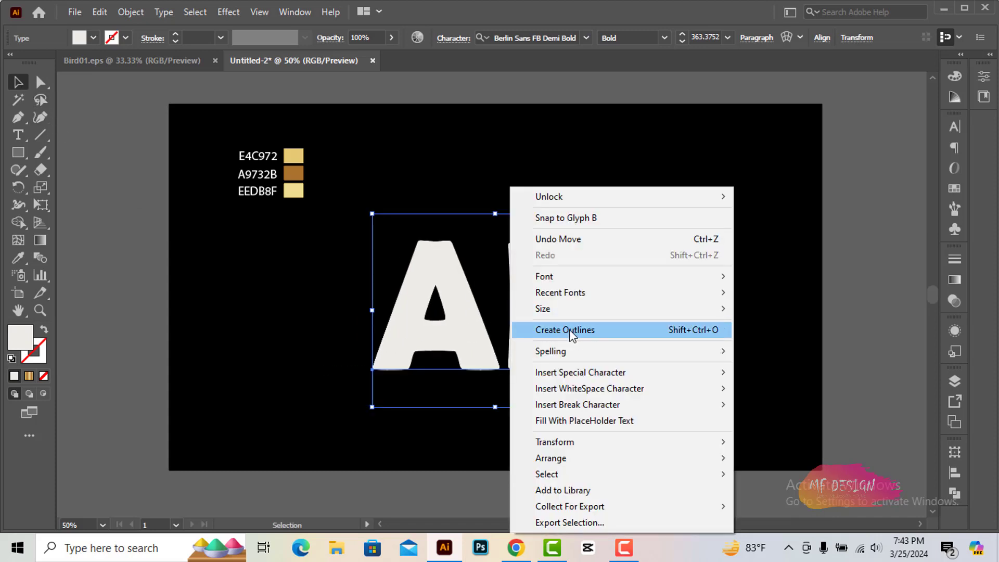
pyautogui.click(569, 329)
pyautogui.rightClick(518, 305)
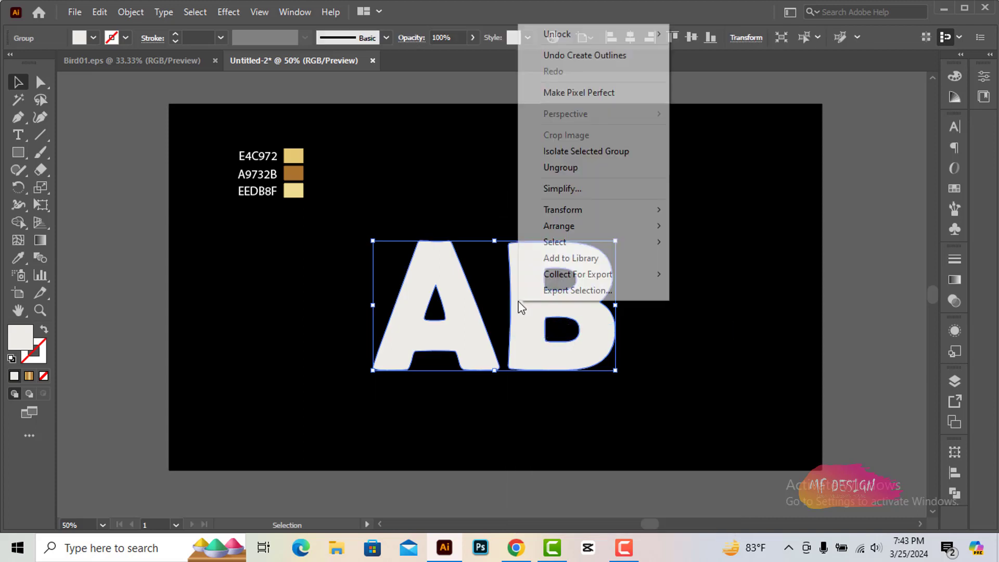
pyautogui.click(559, 167)
pyautogui.click(656, 291)
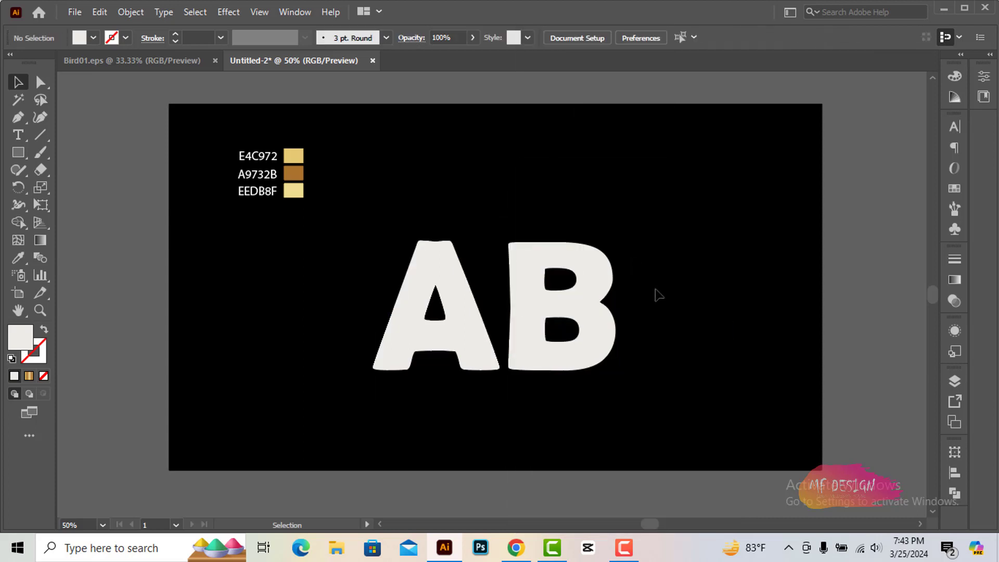
# Select the letter A on its own and copy it
pyautogui.click(461, 292)
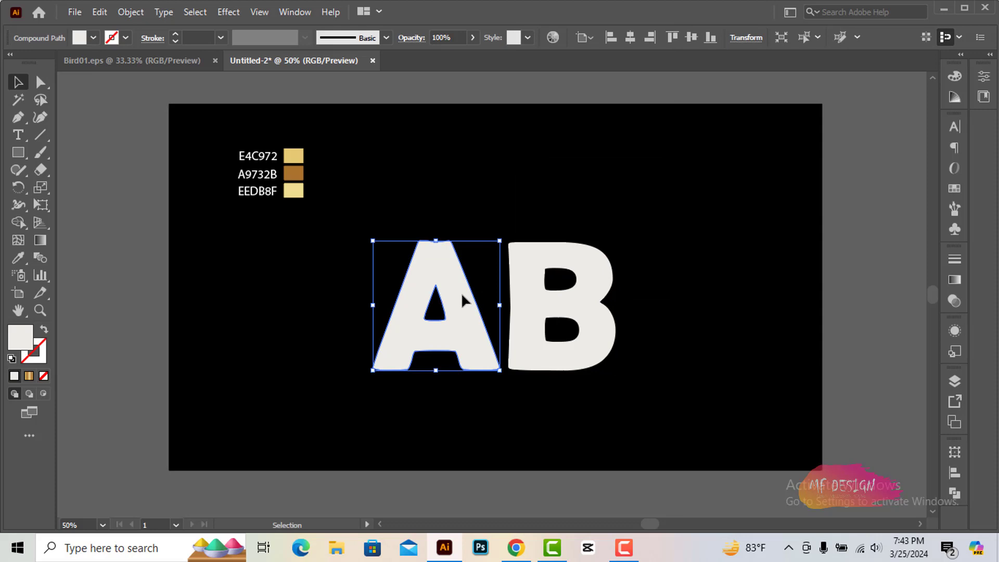
pyautogui.hotkey('ctrl', '+')
pyautogui.hotkey('ctrl', '+')
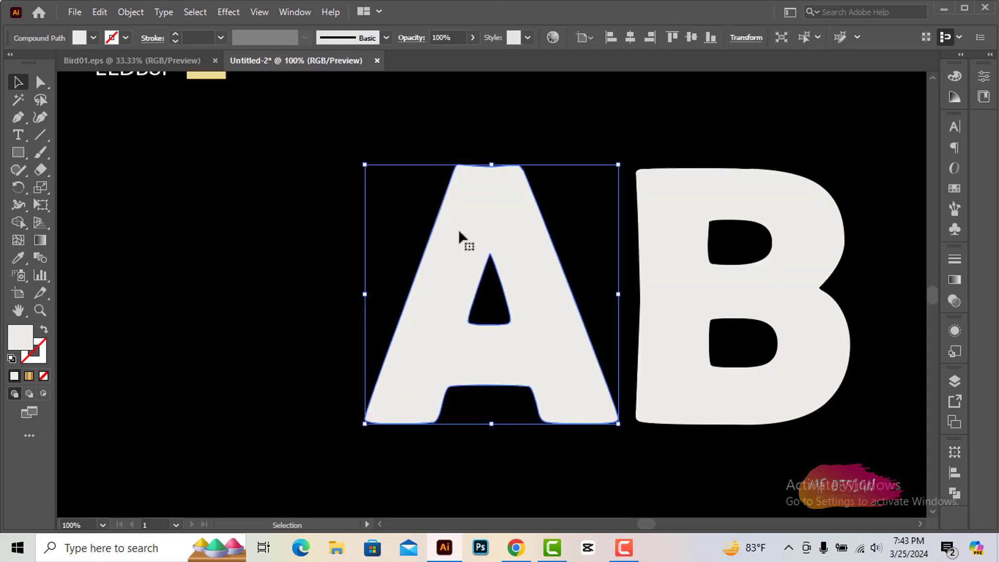
pyautogui.click(100, 12)
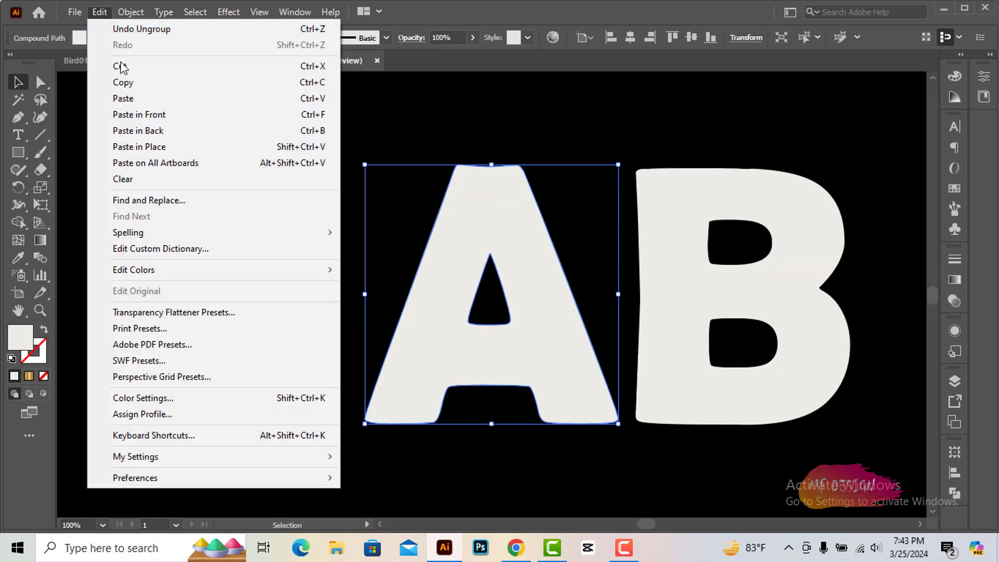
pyautogui.click(145, 90)
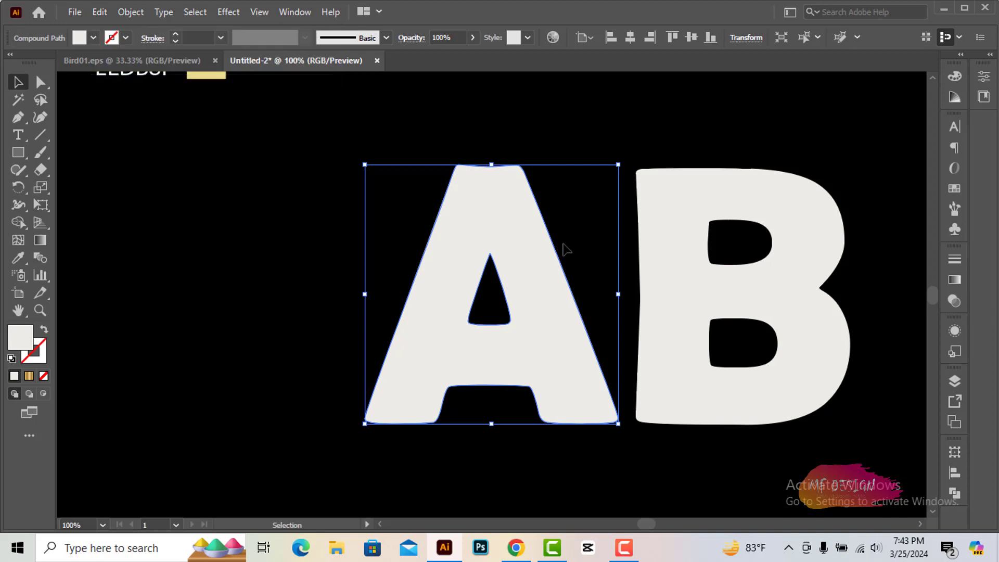
pyautogui.hscroll(1, 562, 248)
pyautogui.hscroll(2, 529, 238)
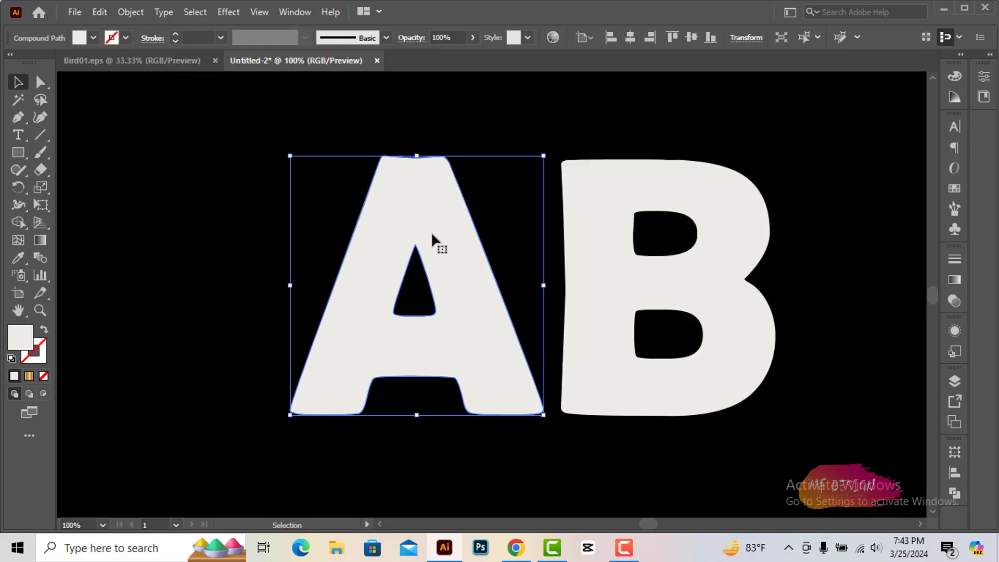
# Move the B left so it overlaps the A
pyautogui.click(605, 246)
pyautogui.moveTo(603, 246)
pyautogui.mouseDown()
pyautogui.moveTo(543, 253)
pyautogui.moveTo(505, 237)
pyautogui.mouseUp()
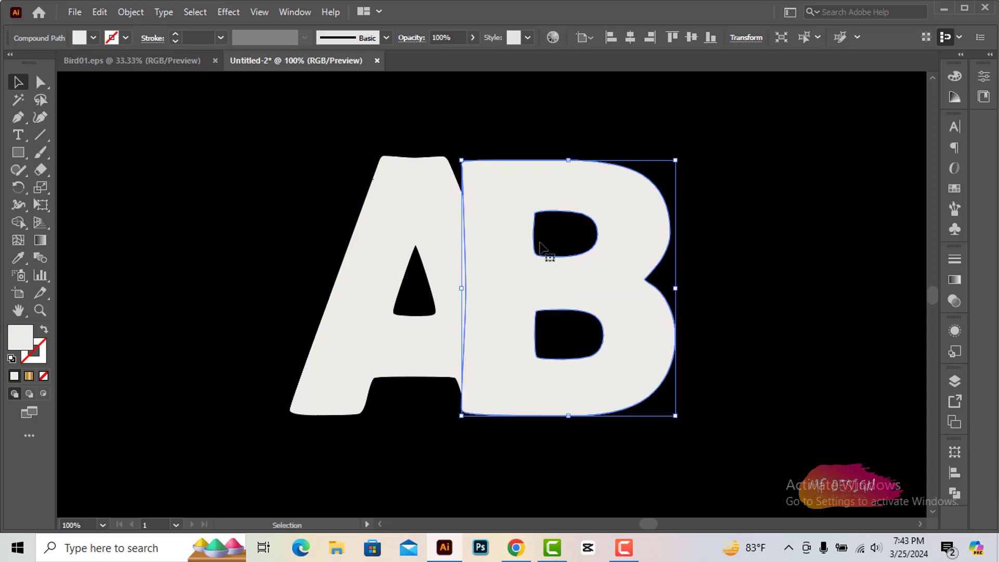
pyautogui.click(732, 263)
pyautogui.click(416, 208)
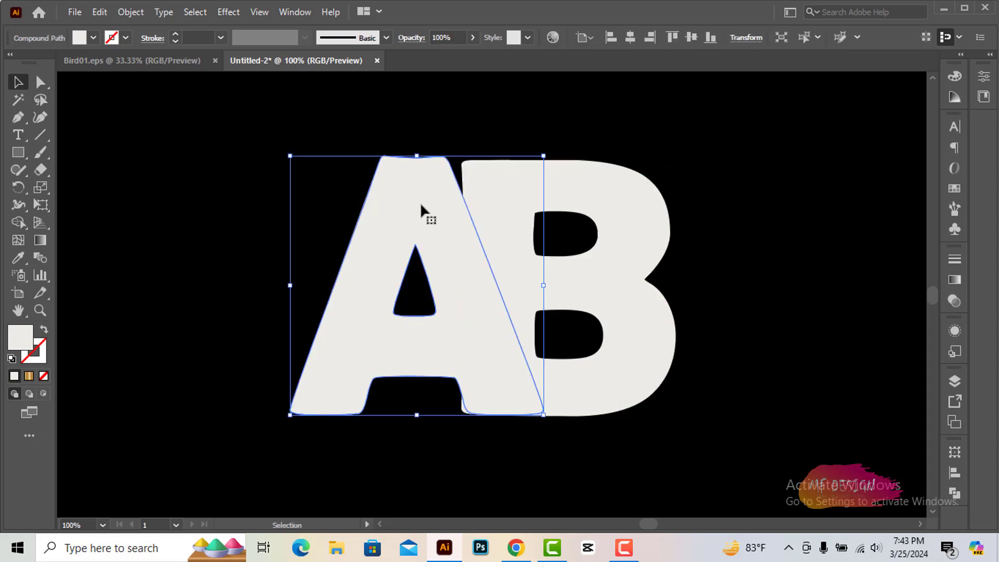
# Bring the A in front of the B and pick a yellow stroke colour for it
pyautogui.rightClick(434, 211)
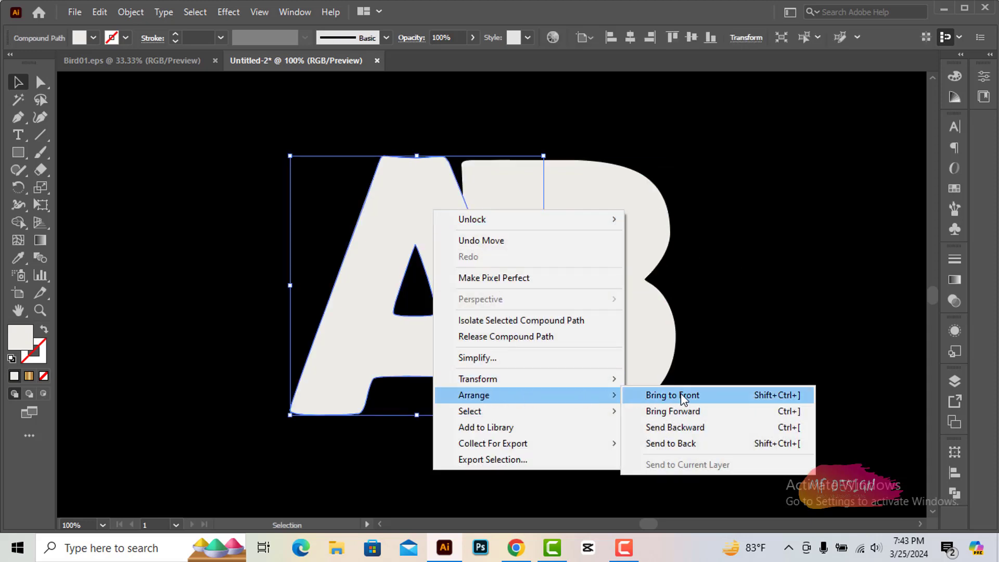
pyautogui.click(681, 395)
pyautogui.click(734, 375)
pyautogui.click(410, 214)
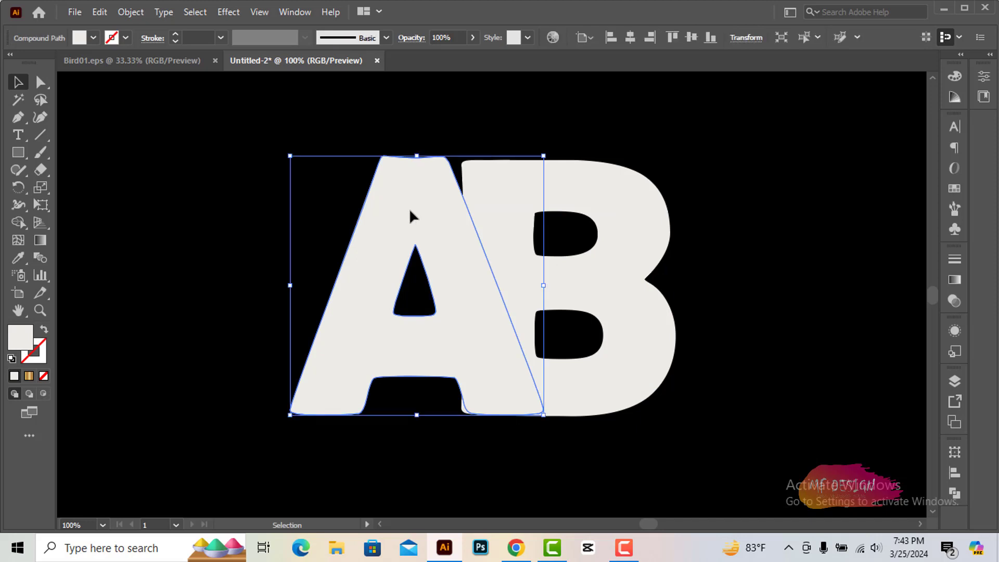
pyautogui.doubleClick(41, 348)
pyautogui.moveTo(746, 197)
pyautogui.mouseDown()
pyautogui.moveTo(750, 165)
pyautogui.moveTo(686, 163)
pyautogui.moveTo(725, 162)
pyautogui.mouseUp()
# Apply the #F7D02F golden-yellow stroke to the A and raise its weight to 30 pt
pyautogui.click(921, 162)
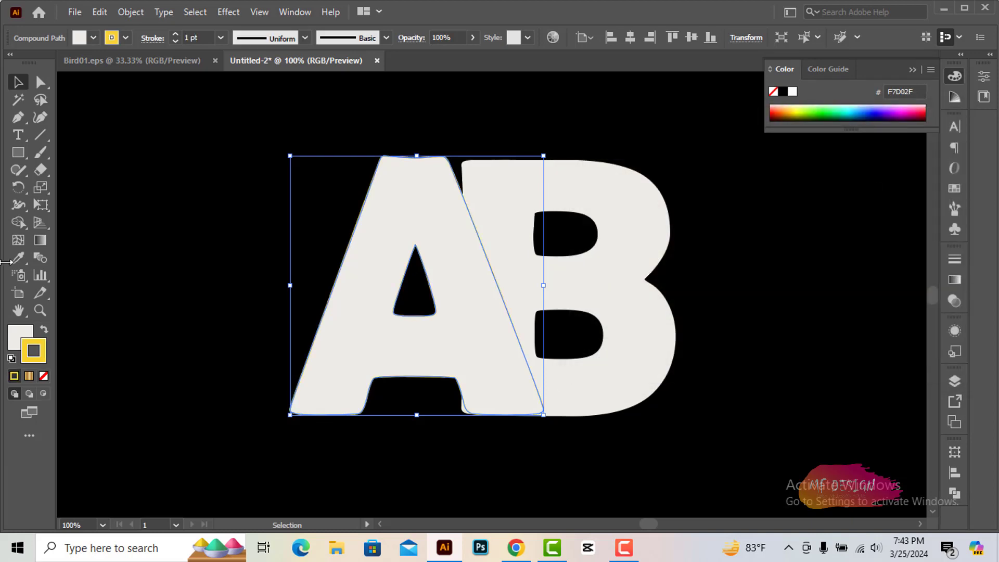
pyautogui.click(220, 38)
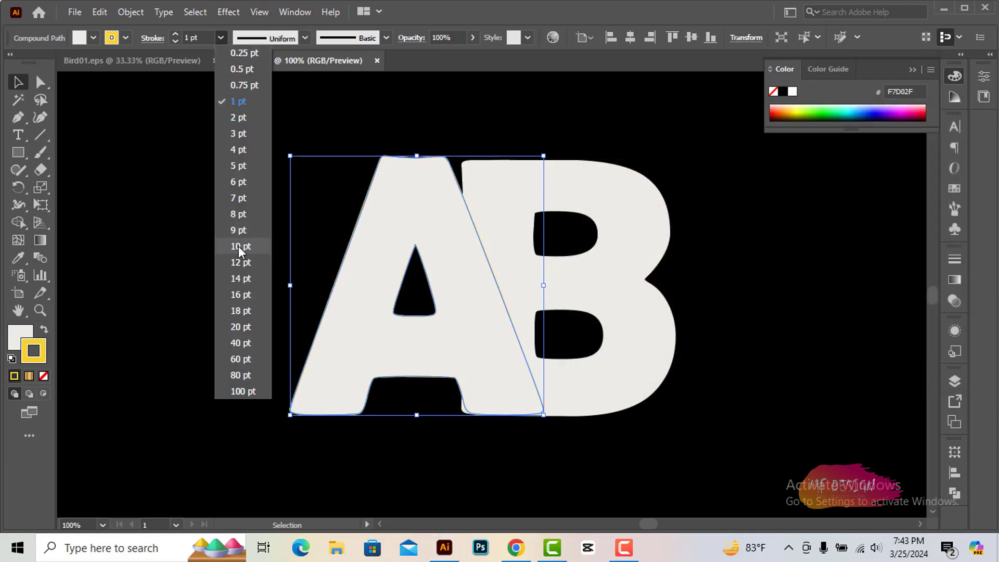
pyautogui.click(238, 246)
pyautogui.scroll(3, 203, 39)
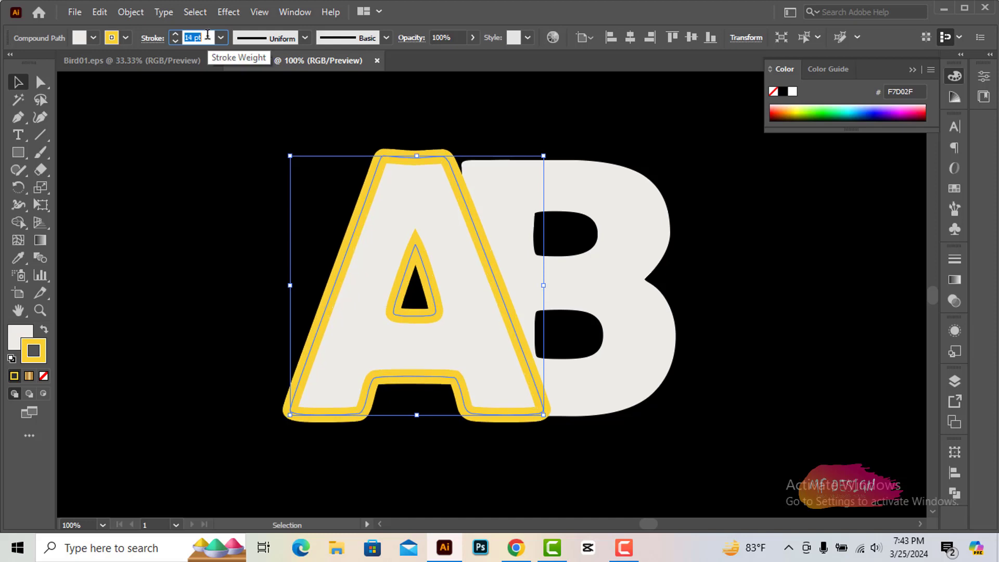
pyautogui.scroll(3, 201, 42)
pyautogui.scroll(3, 201, 42)
pyautogui.scroll(3, 201, 42)
pyautogui.scroll(-2, 201, 43)
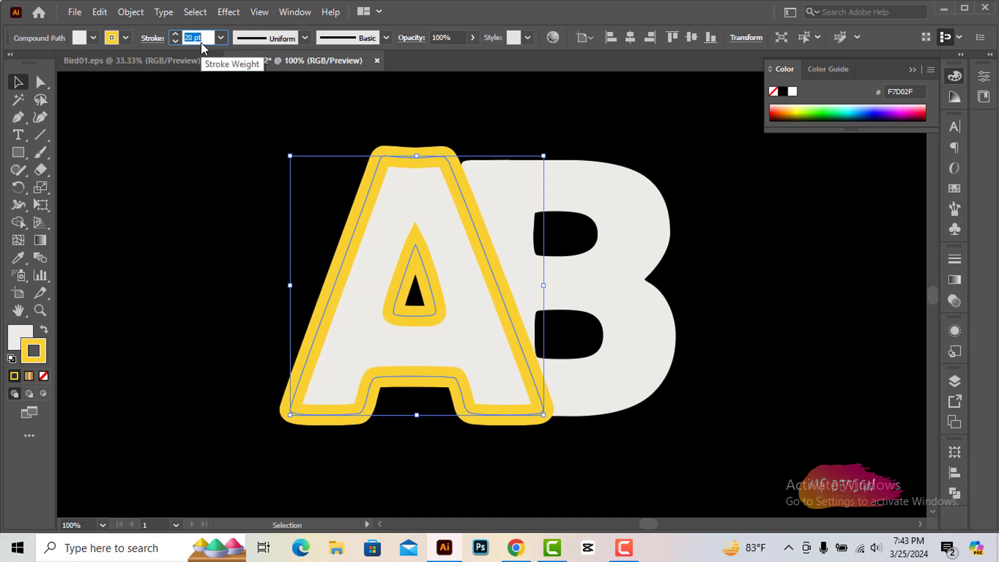
pyautogui.scroll(-1, 201, 42)
pyautogui.scroll(-2, 201, 42)
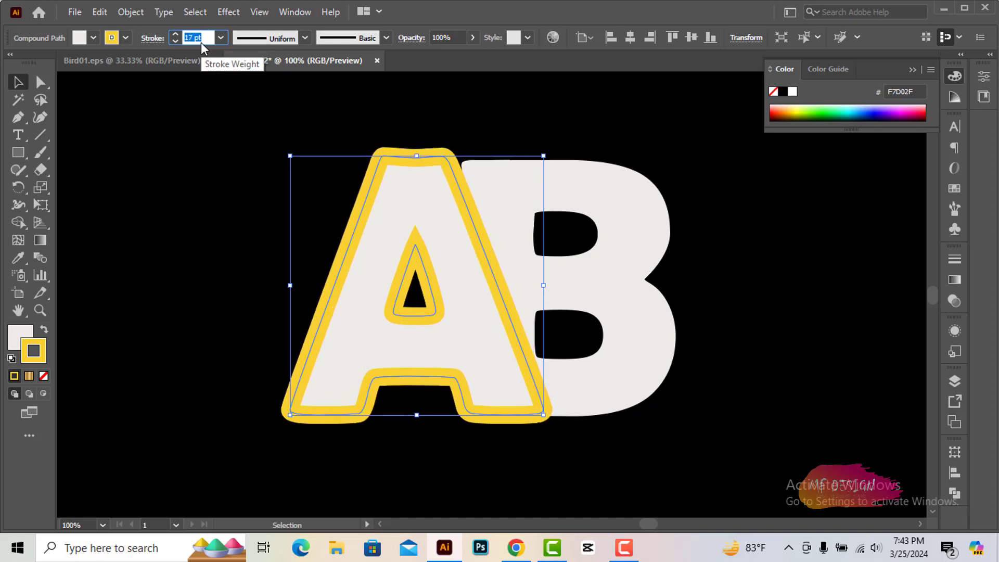
pyautogui.scroll(3, 201, 42)
pyautogui.scroll(3, 200, 42)
pyautogui.scroll(3, 201, 42)
pyautogui.scroll(1, 196, 37)
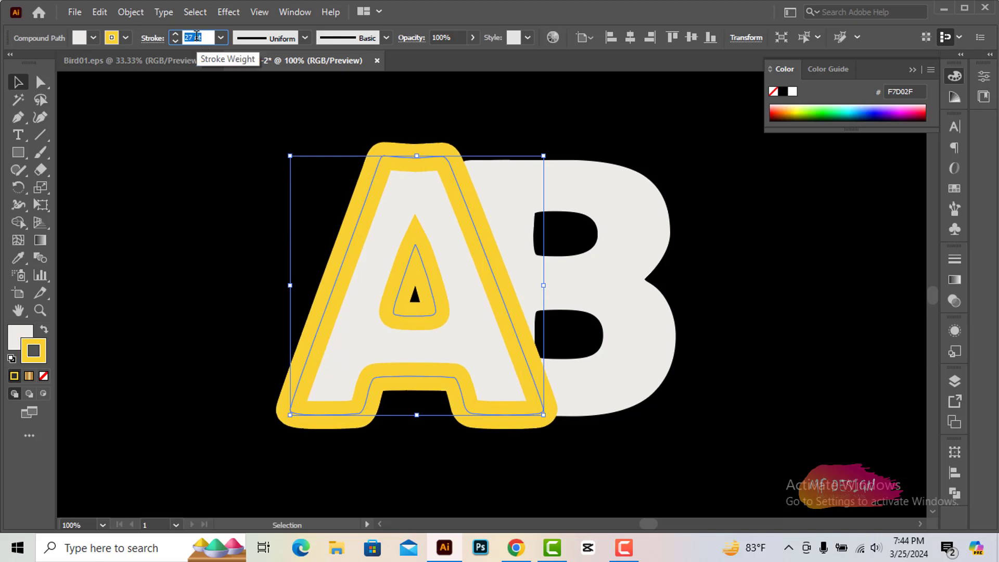
pyautogui.scroll(2, 196, 36)
pyautogui.scroll(-1, 196, 36)
pyautogui.scroll(1, 197, 37)
pyautogui.scroll(1, 197, 36)
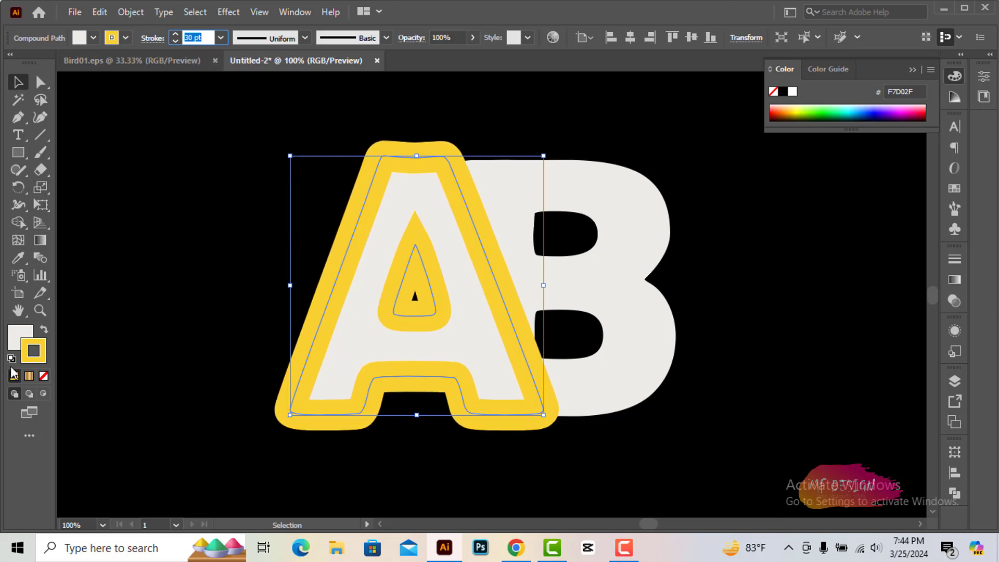
pyautogui.click(168, 262)
pyautogui.click(406, 206)
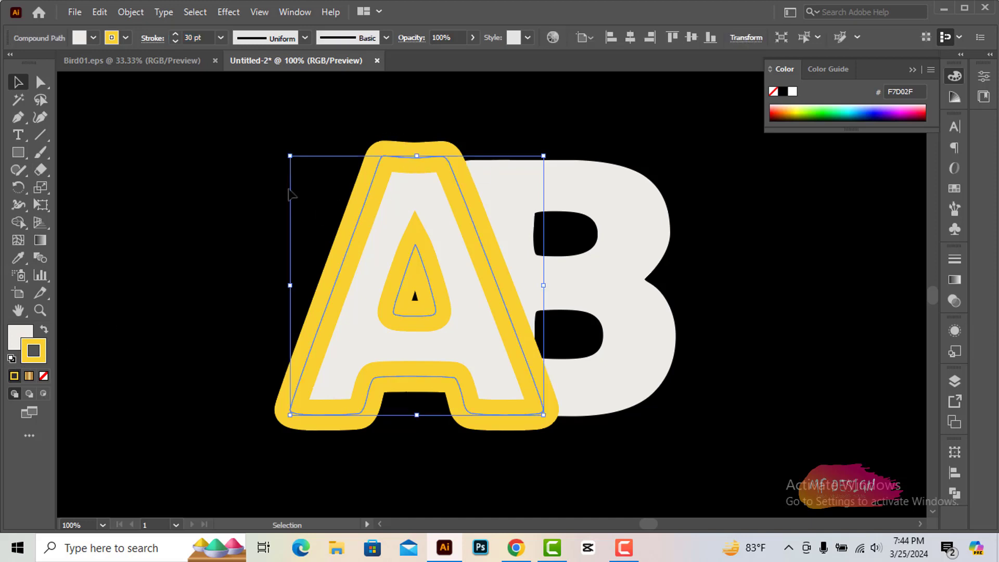
# Expand the A's fill and stroke with Object > Expand, then ungroup the pieces
pyautogui.click(130, 11)
pyautogui.click(224, 177)
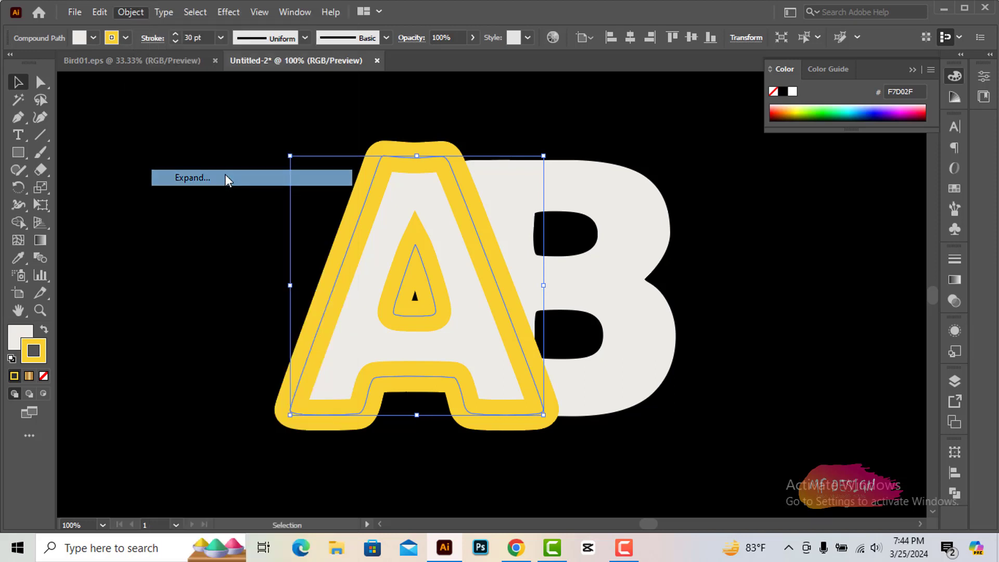
pyautogui.click(482, 360)
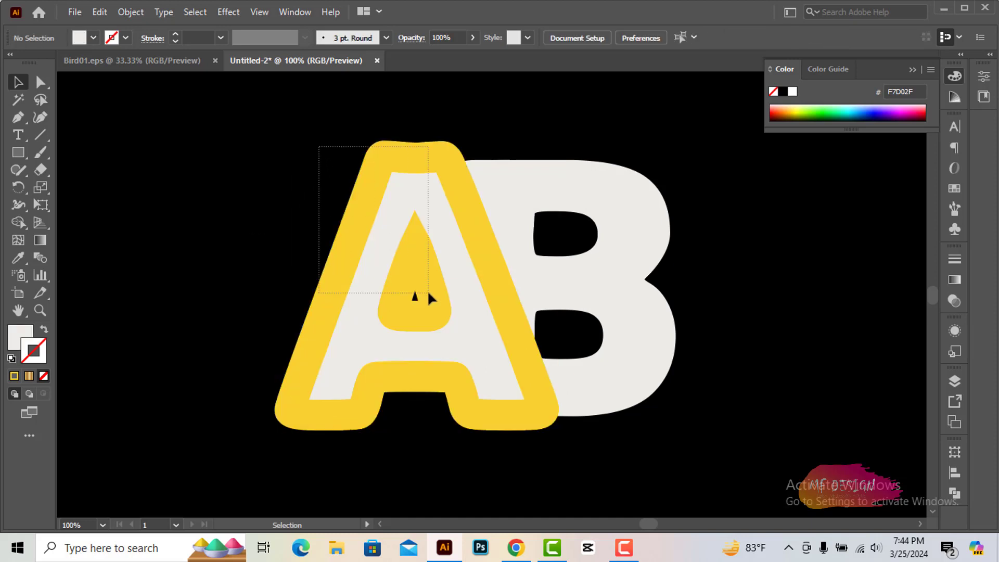
pyautogui.click(21, 338)
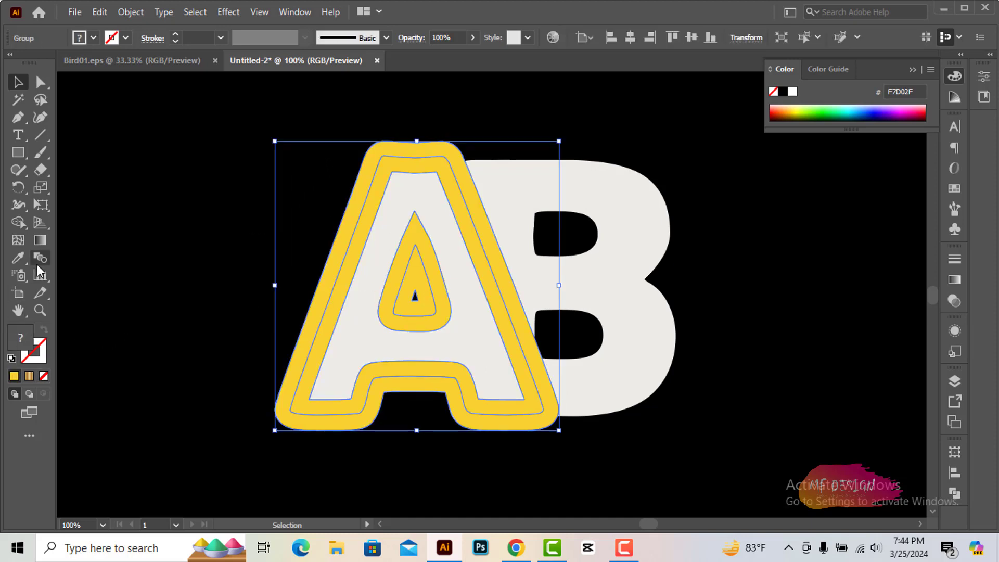
pyautogui.rightClick(385, 192)
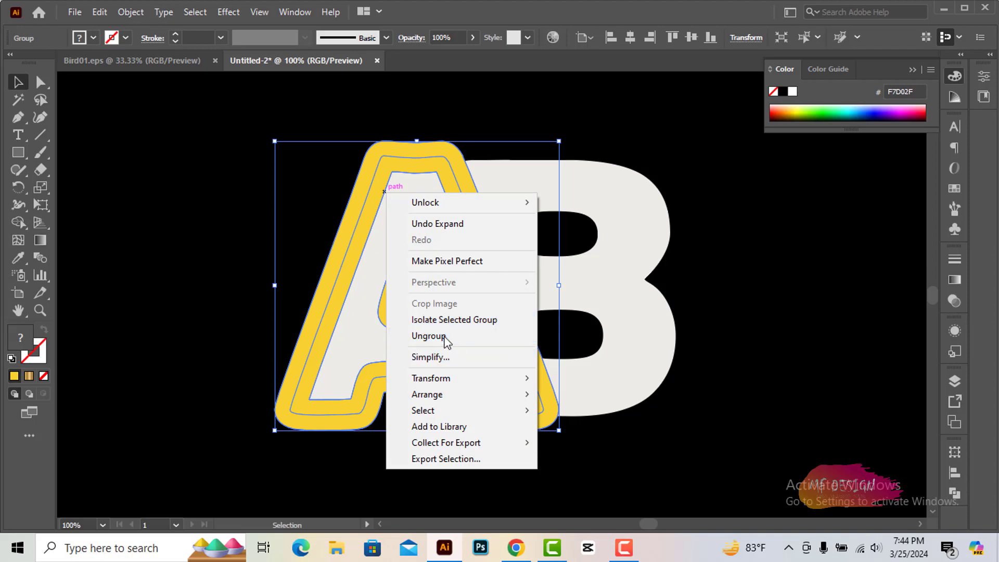
pyautogui.click(443, 336)
# Merge the A's outline pieces with its fill using the Shape Builder
pyautogui.click(19, 222)
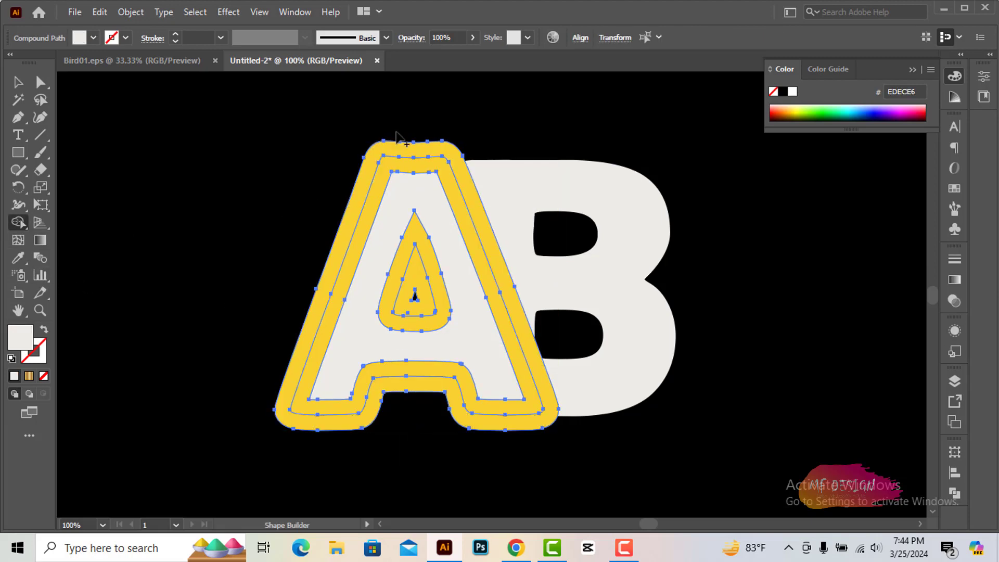
pyautogui.moveTo(398, 153)
pyautogui.mouseDown()
pyautogui.moveTo(430, 354)
pyautogui.moveTo(437, 349)
pyautogui.mouseUp()
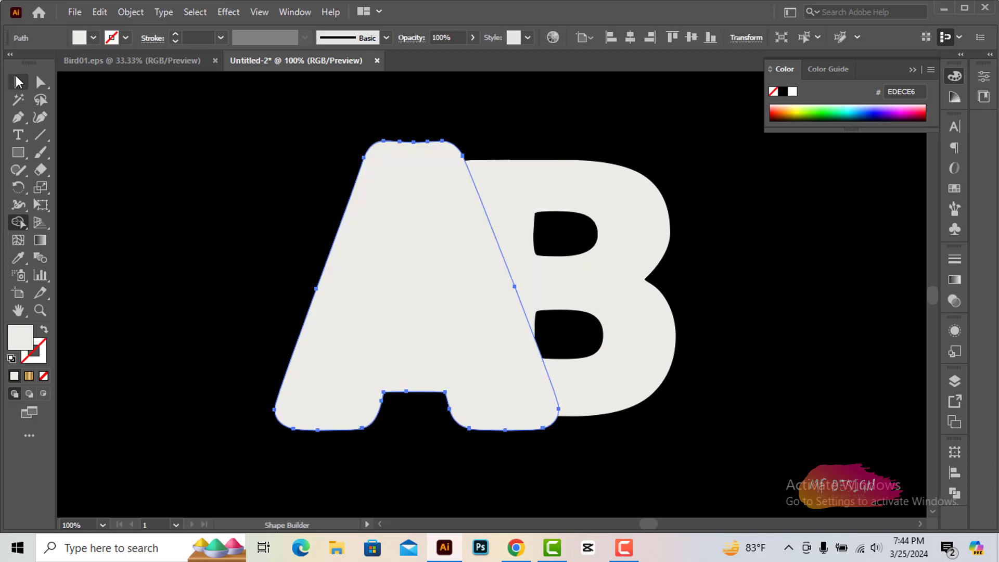
pyautogui.click(18, 81)
pyautogui.click(277, 125)
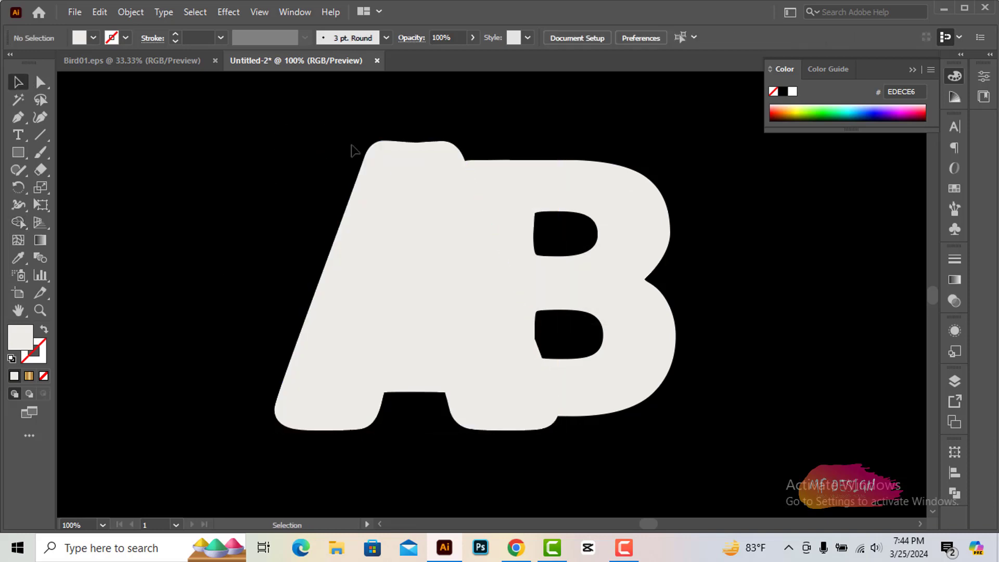
# Use the Shape Builder to delete the A and its overlap, cutting a slant into the B
pyautogui.moveTo(314, 127); pyautogui.dragTo(662, 371)
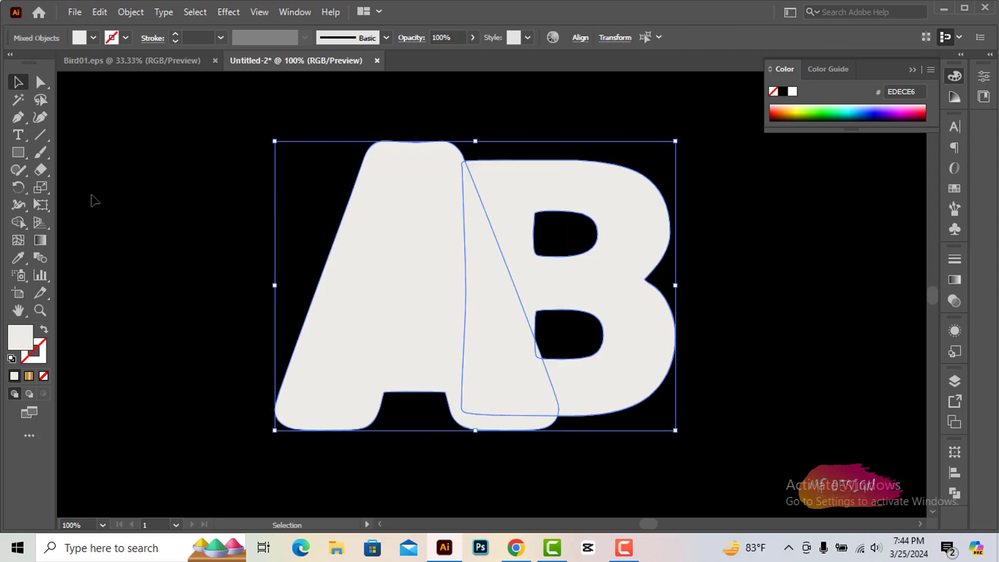
pyautogui.click(23, 222)
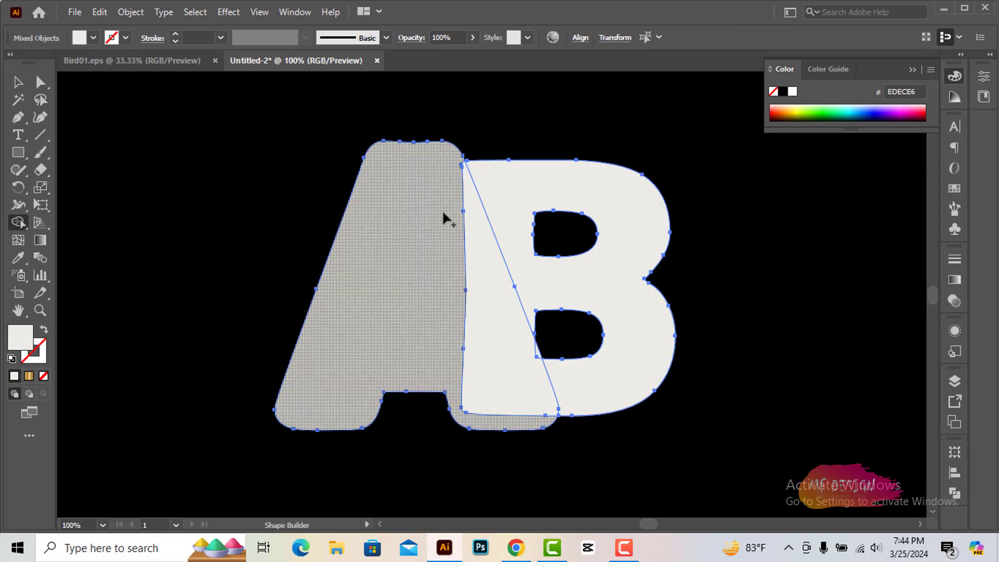
pyautogui.moveTo(406, 204); pyautogui.dragTo(486, 294)
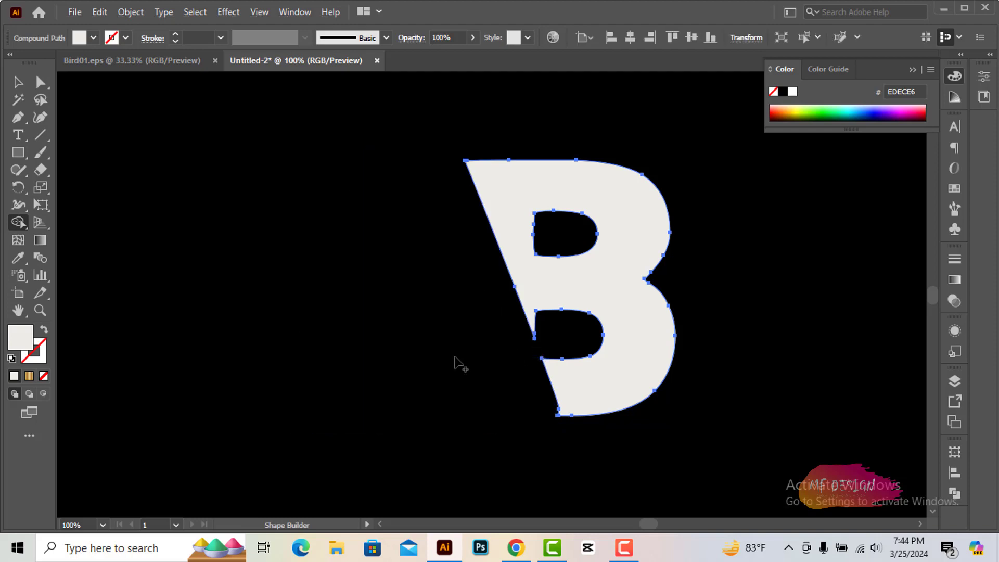
pyautogui.click(18, 82)
pyautogui.click(203, 149)
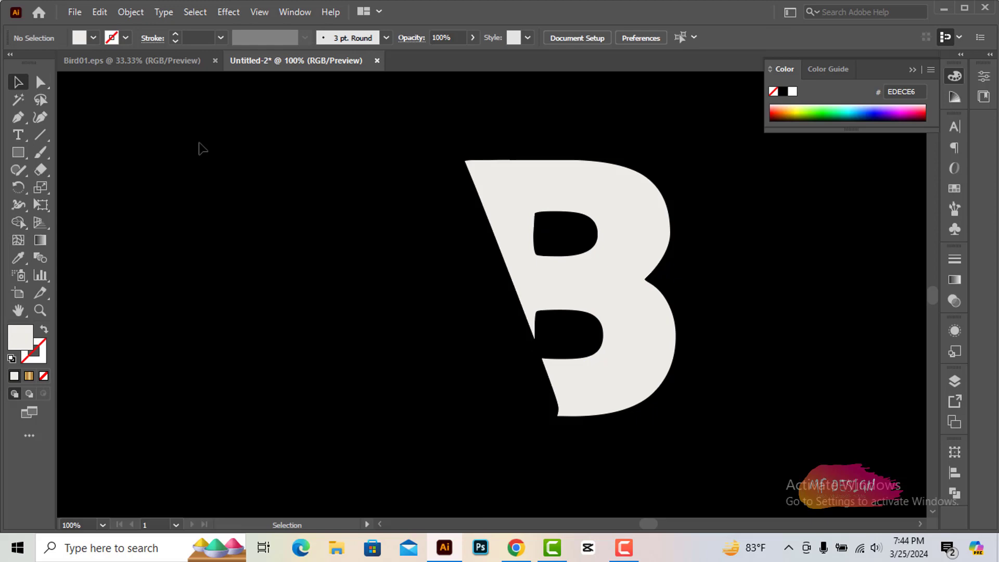
# Paste the copied A in front, beside the cut B, and select both letters
pyautogui.click(552, 415)
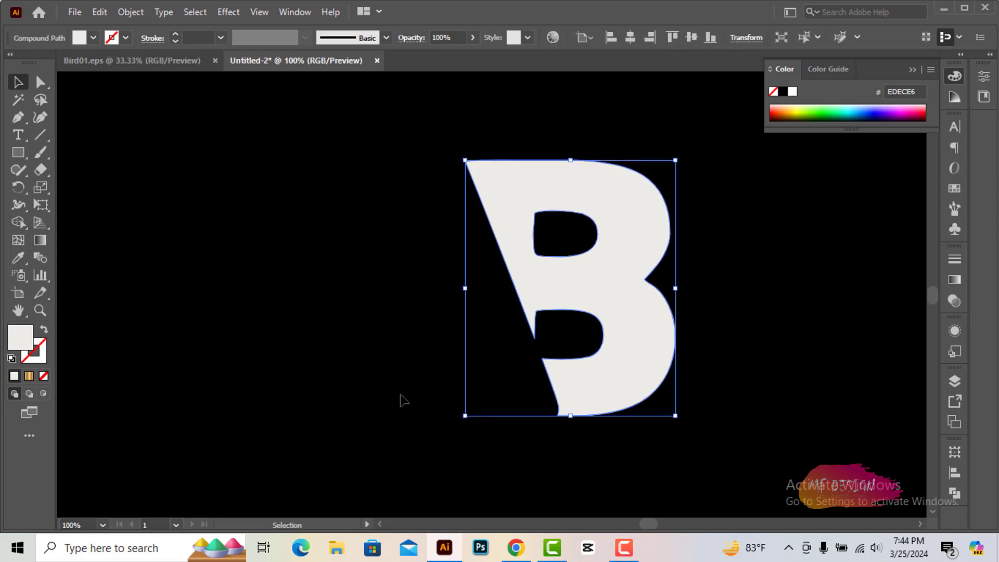
pyautogui.click(402, 401)
pyautogui.click(130, 13)
pyautogui.moveTo(99, 11)
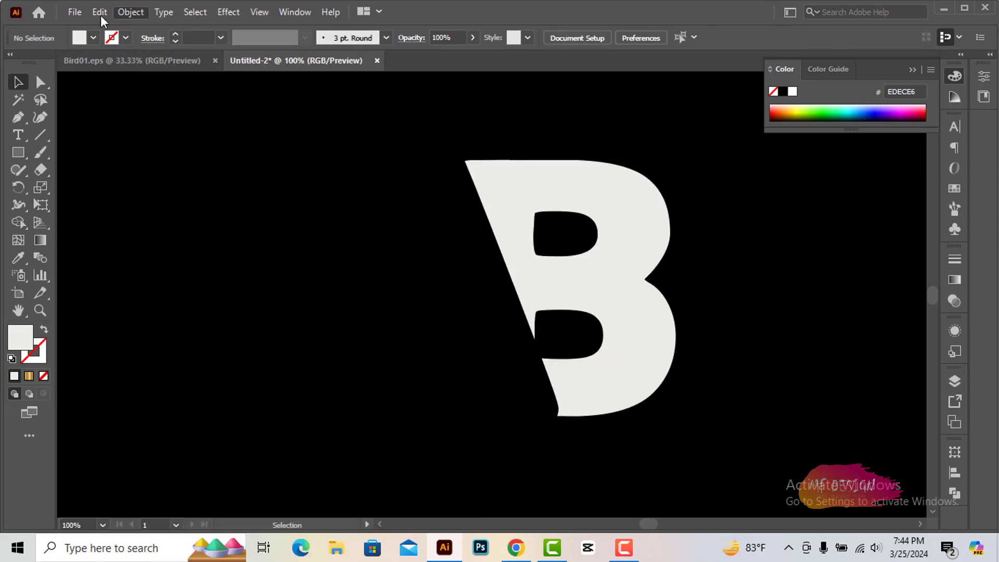
pyautogui.click(157, 116)
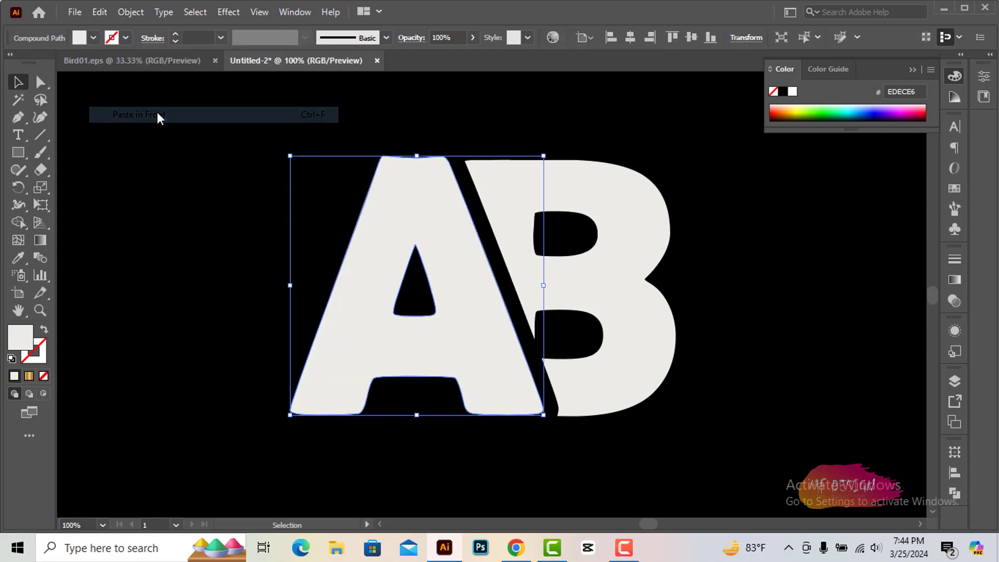
pyautogui.click(803, 314)
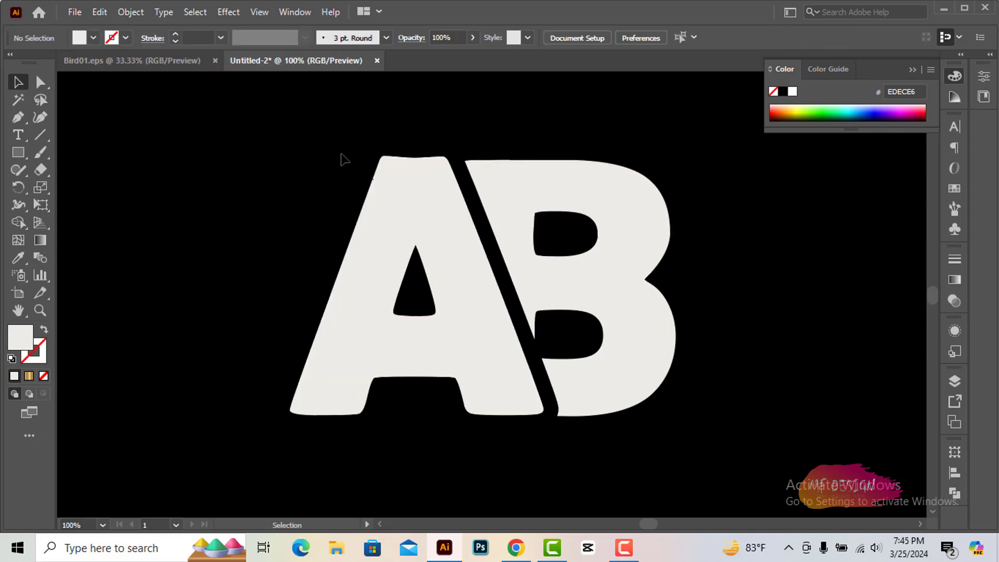
pyautogui.moveTo(342, 150); pyautogui.dragTo(671, 431)
# Move the AB monogram up and to the right on the artboard
pyautogui.hotkey('ctrl', '-')
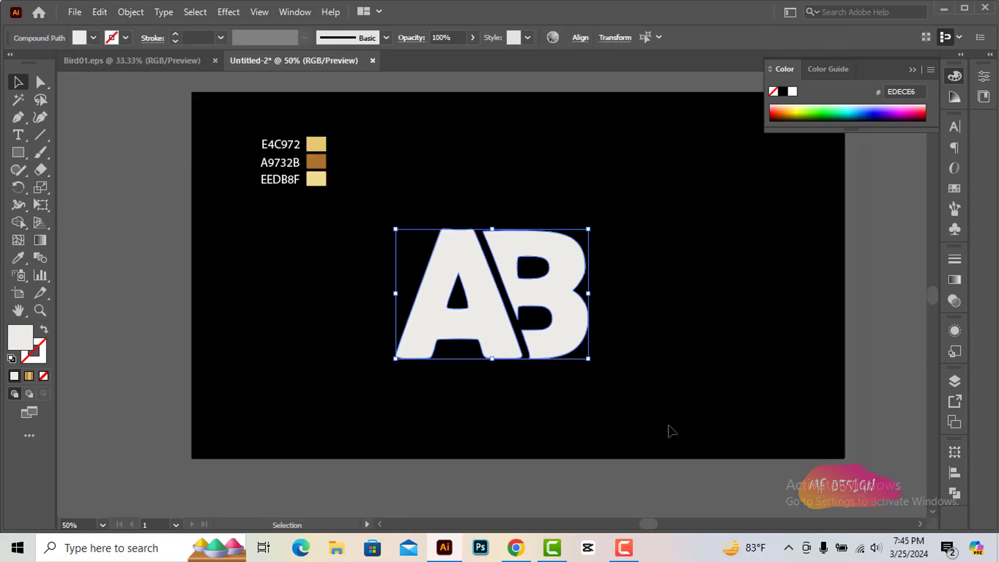
pyautogui.click(673, 431)
pyautogui.moveTo(392, 224)
pyautogui.mouseDown()
pyautogui.moveTo(615, 364)
pyautogui.moveTo(577, 352)
pyautogui.mouseUp()
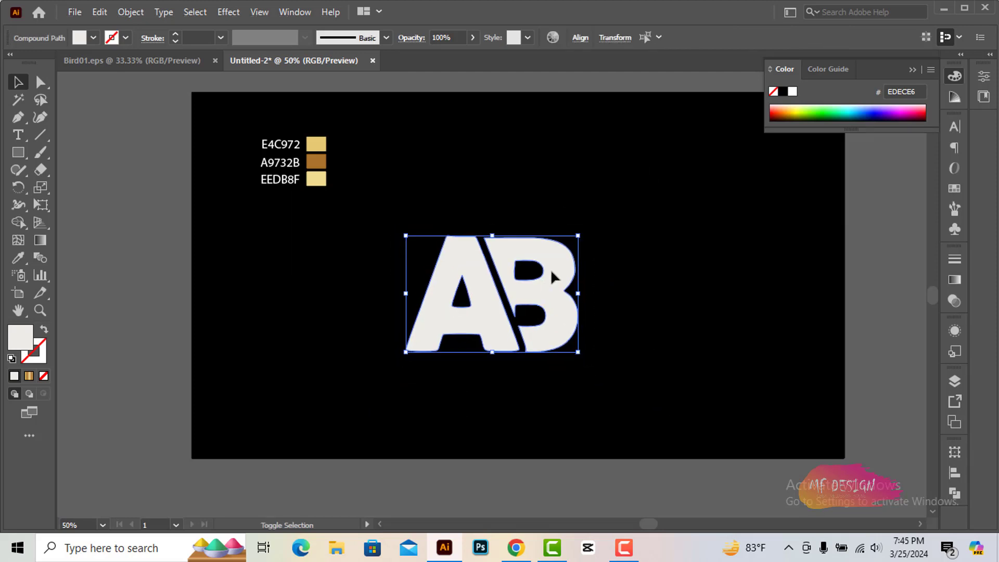
pyautogui.moveTo(536, 297); pyautogui.dragTo(558, 269)
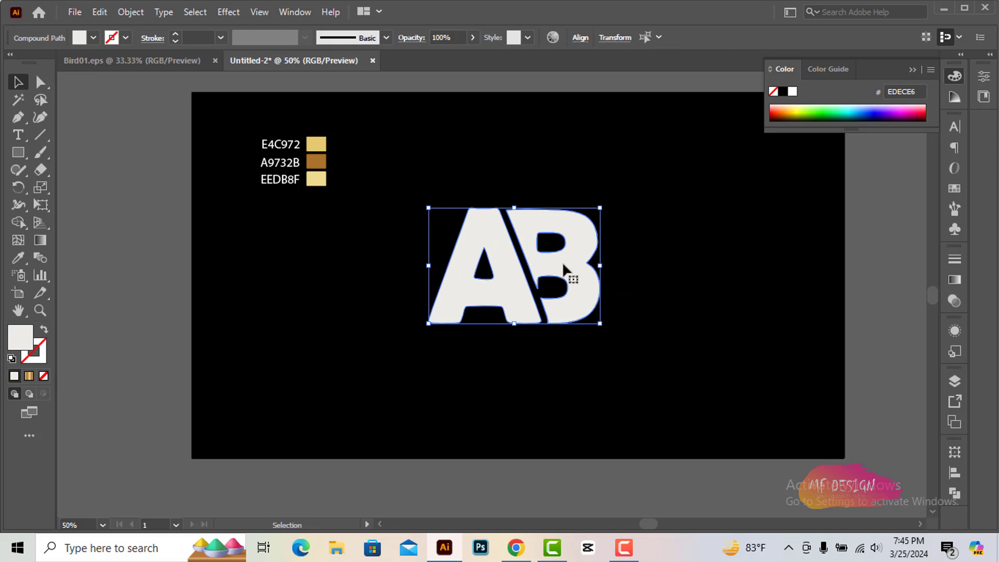
pyautogui.rightClick(562, 261)
pyautogui.click(756, 300)
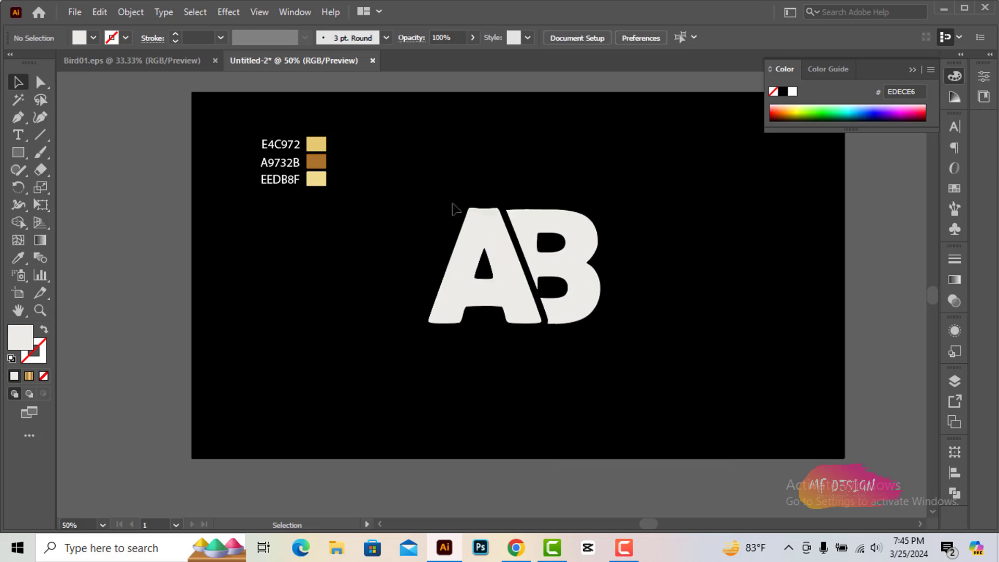
pyautogui.moveTo(439, 175); pyautogui.dragTo(563, 319)
pyautogui.rightClick(498, 240)
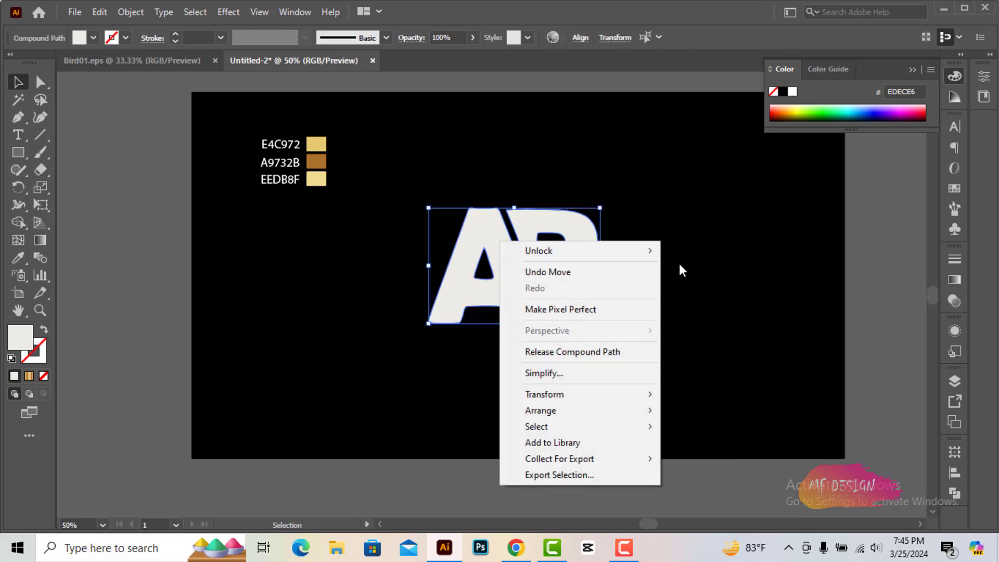
pyautogui.click(735, 269)
# Group the A and B letters into one object
pyautogui.hotkey('ctrl', '+')
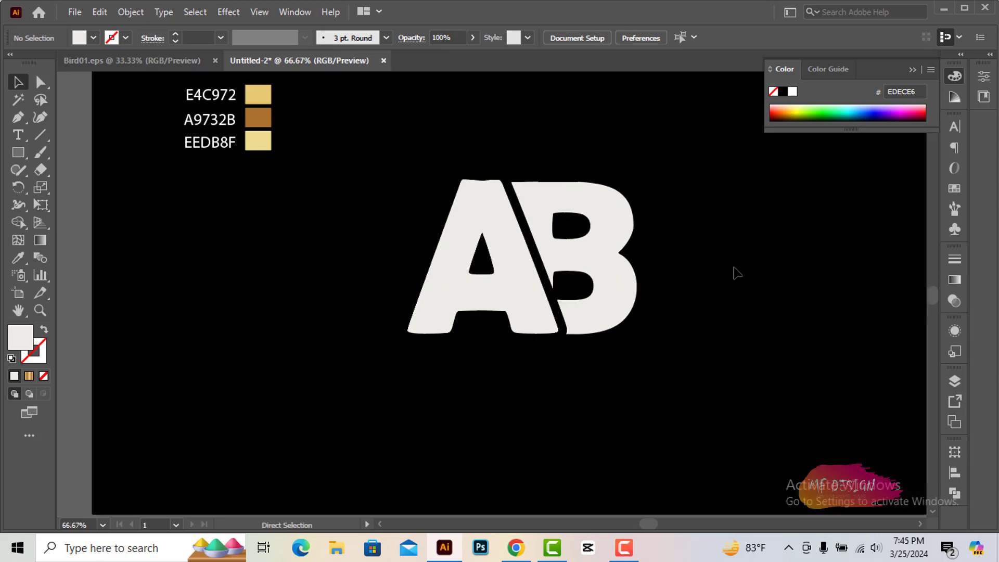
pyautogui.hotkey('ctrl', '+')
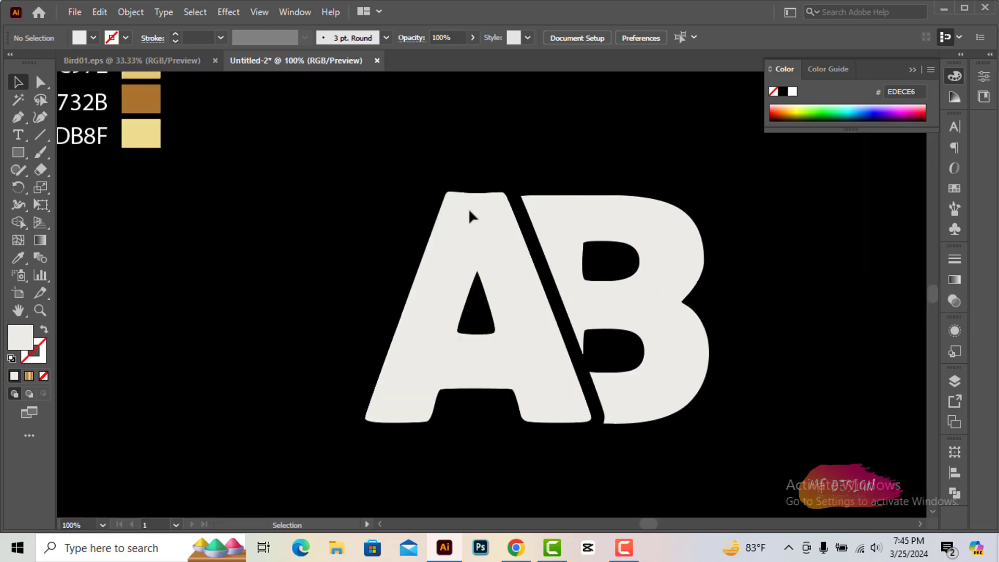
pyautogui.click(468, 208)
pyautogui.click(99, 12)
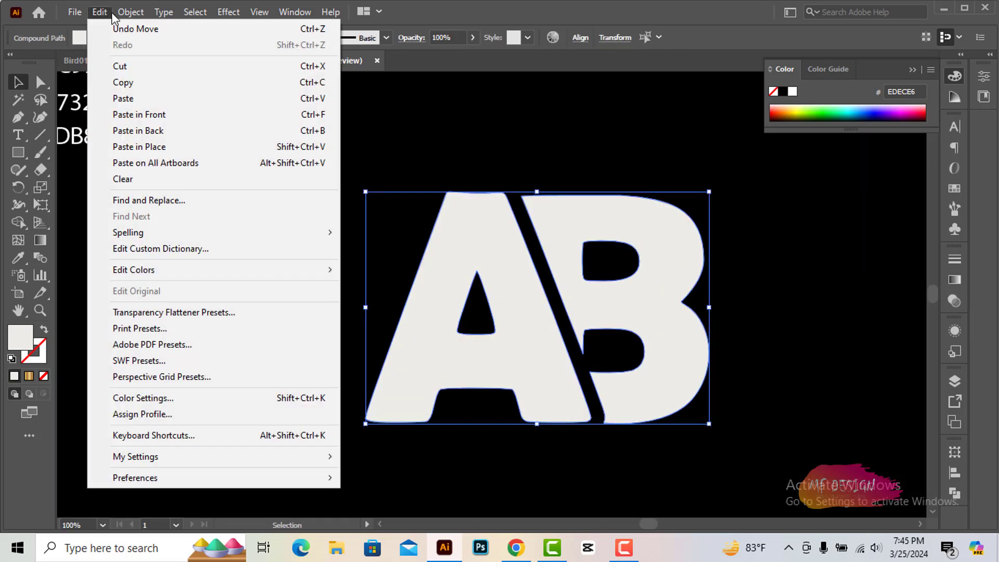
pyautogui.click(180, 74)
pyautogui.scroll(1, 571, 302)
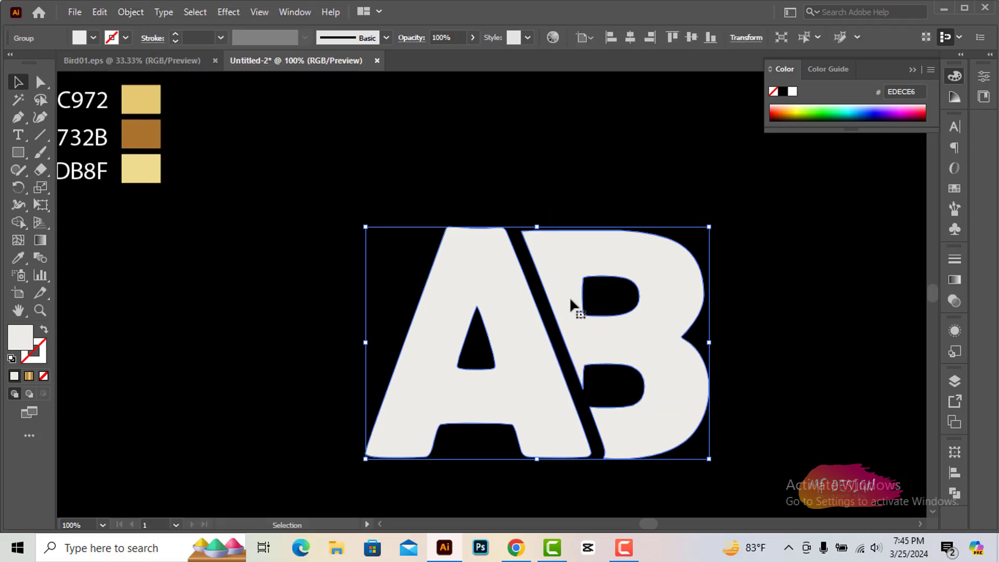
pyautogui.scroll(-1, 569, 295)
pyautogui.hotkey('ctrl', '-')
# Fill the AB group with a gradient and add an extra colour stop
pyautogui.press('.')
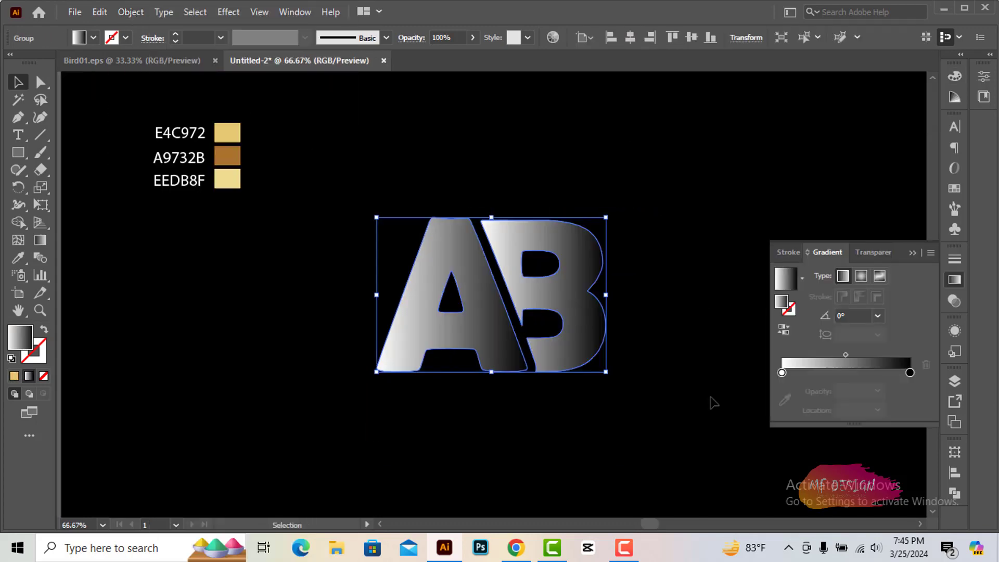
pyautogui.click(714, 402)
pyautogui.moveTo(401, 205); pyautogui.dragTo(623, 417)
pyautogui.click(782, 373)
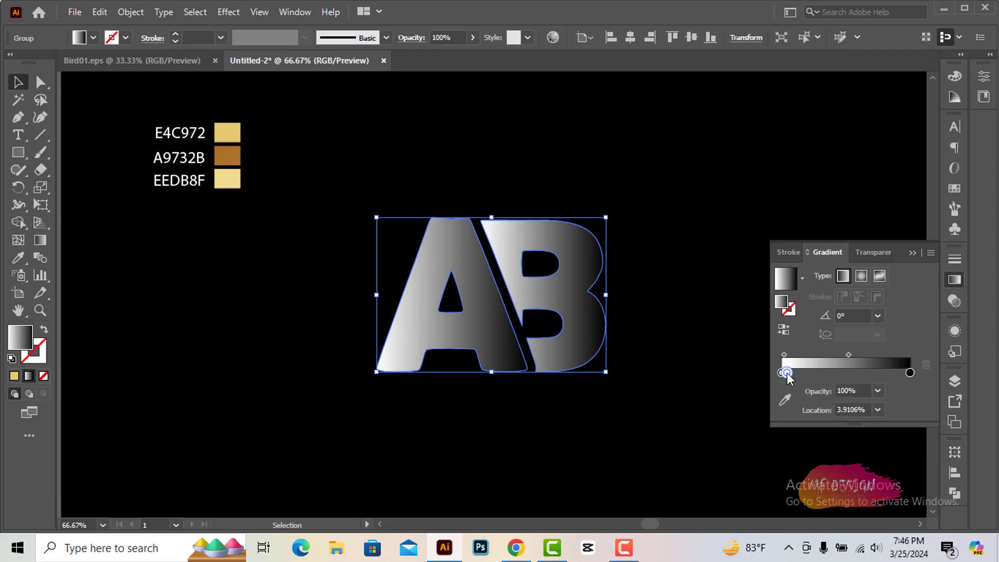
pyautogui.moveTo(782, 373); pyautogui.dragTo(886, 372)
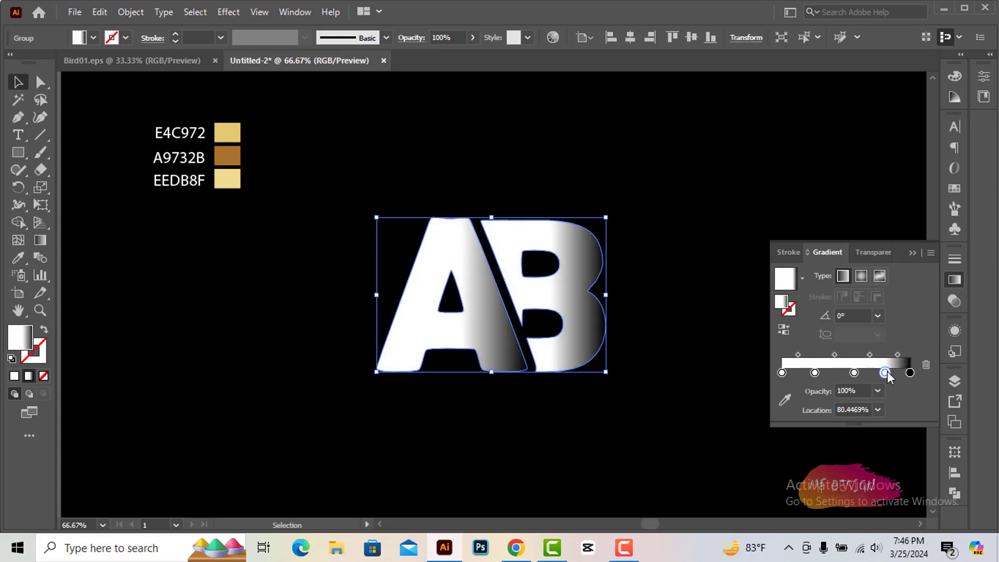
# Sample E4C972, A9732B and EEDB8F into the first three gradient stops
pyautogui.click(782, 372)
pyautogui.click(785, 399)
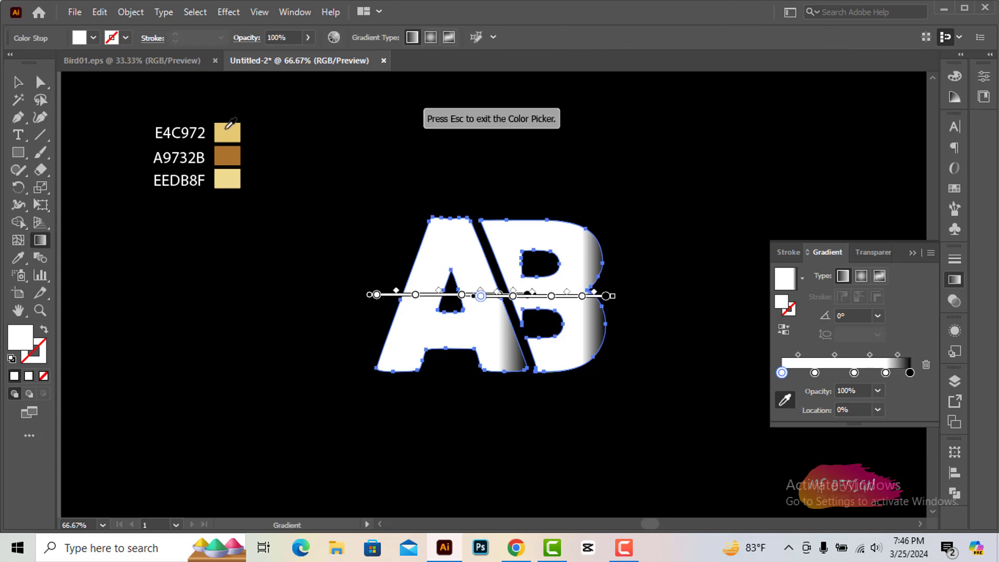
pyautogui.click(227, 129)
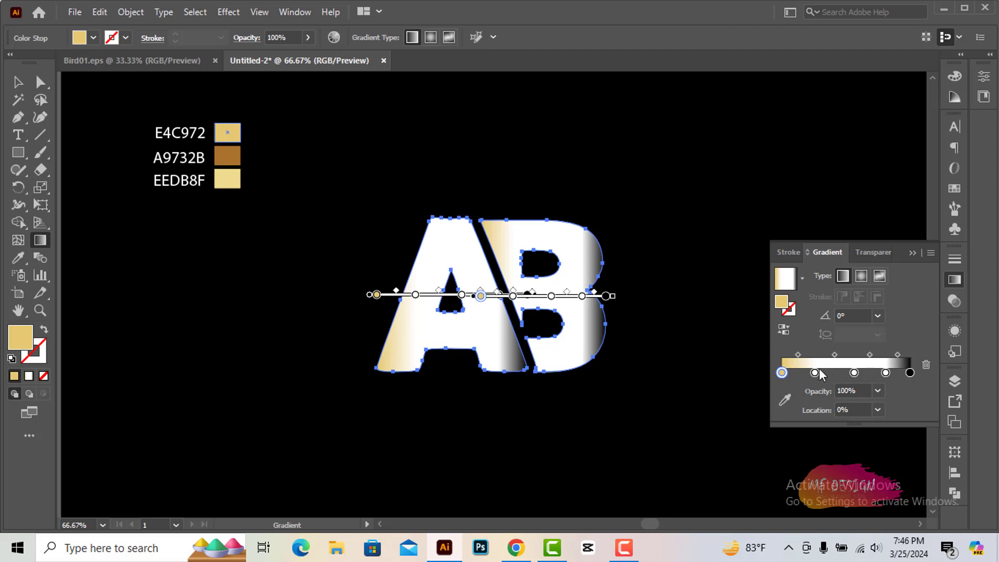
pyautogui.click(814, 373)
pyautogui.click(784, 400)
pyautogui.click(232, 155)
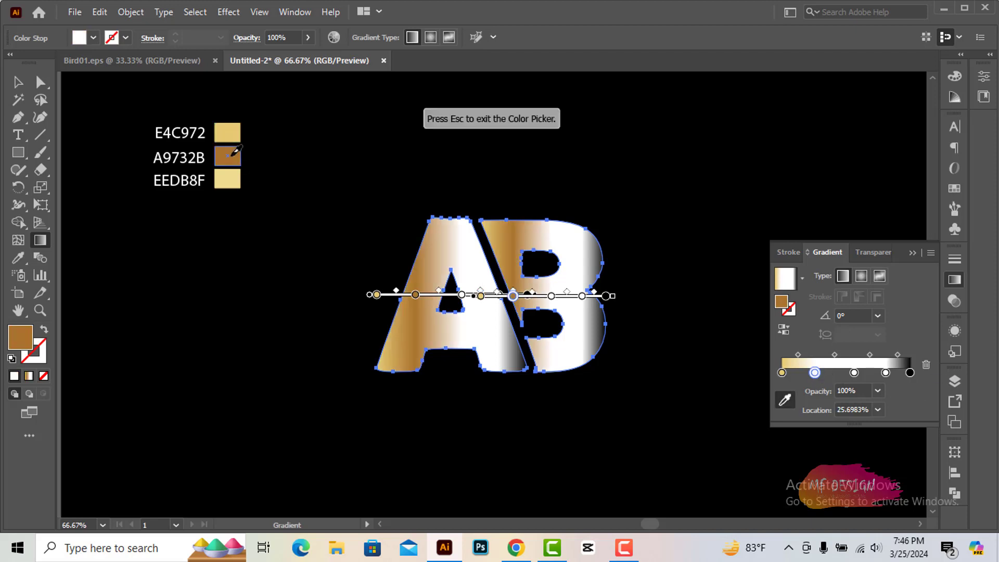
pyautogui.click(854, 373)
pyautogui.click(786, 399)
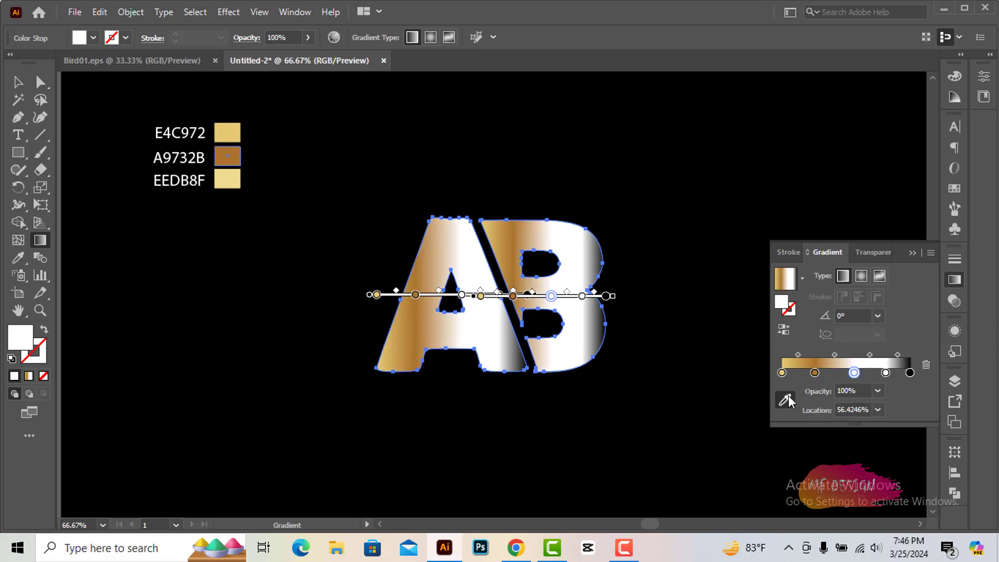
pyautogui.click(228, 179)
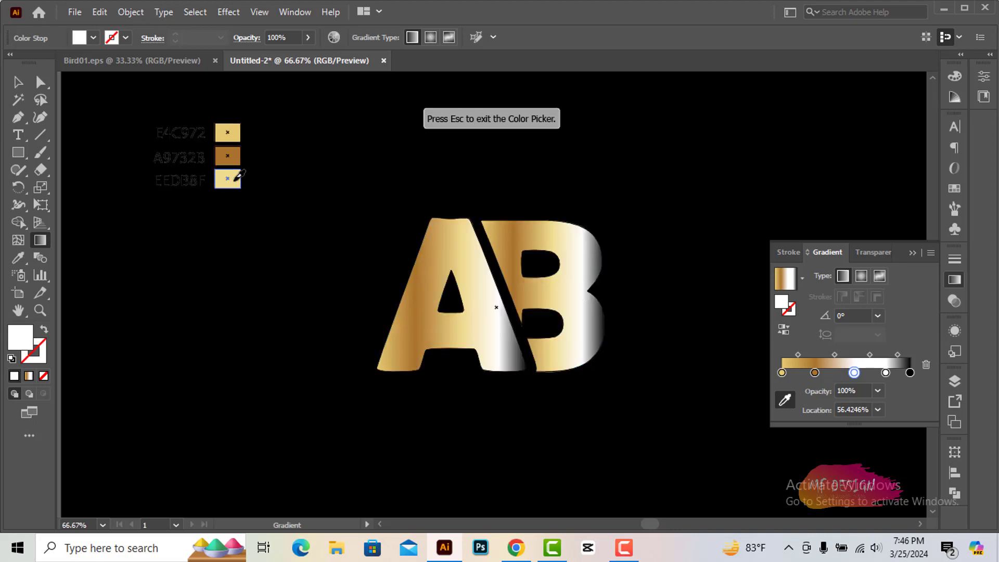
# Give the 81% stop A9732B and the end stop EEDB8F, then close the gradient panel
pyautogui.click(885, 373)
pyautogui.click(784, 399)
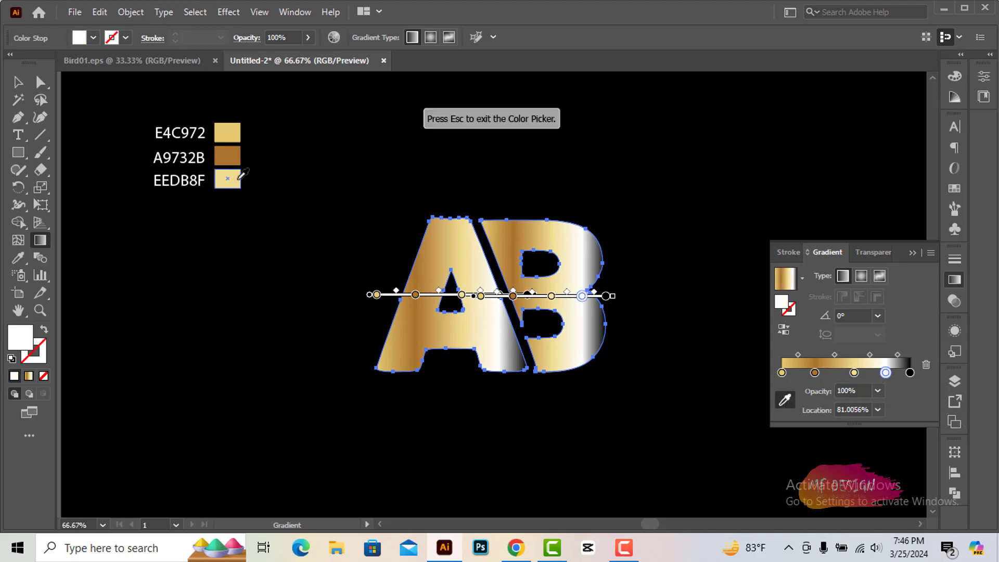
pyautogui.click(228, 156)
pyautogui.click(909, 373)
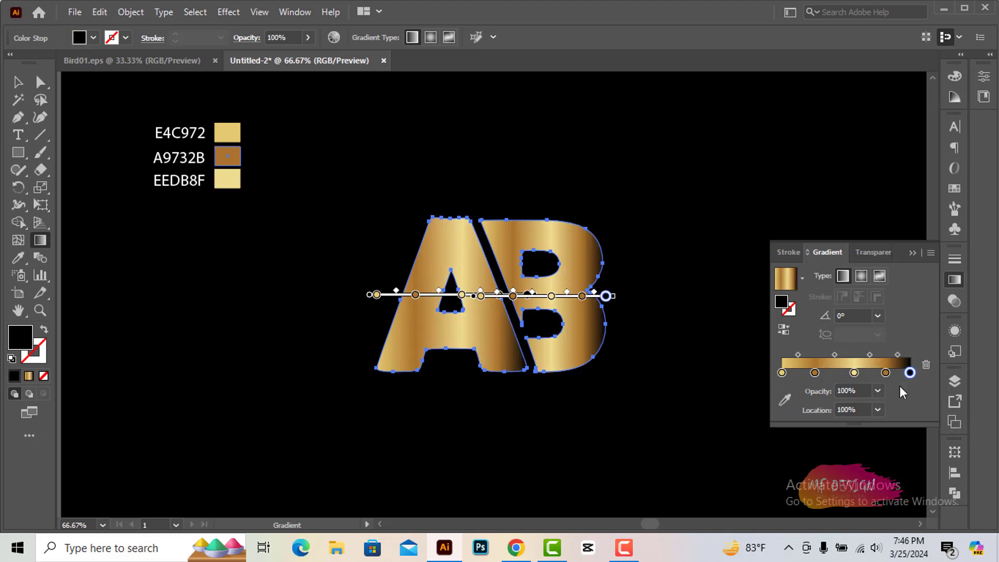
pyautogui.click(785, 399)
pyautogui.click(229, 179)
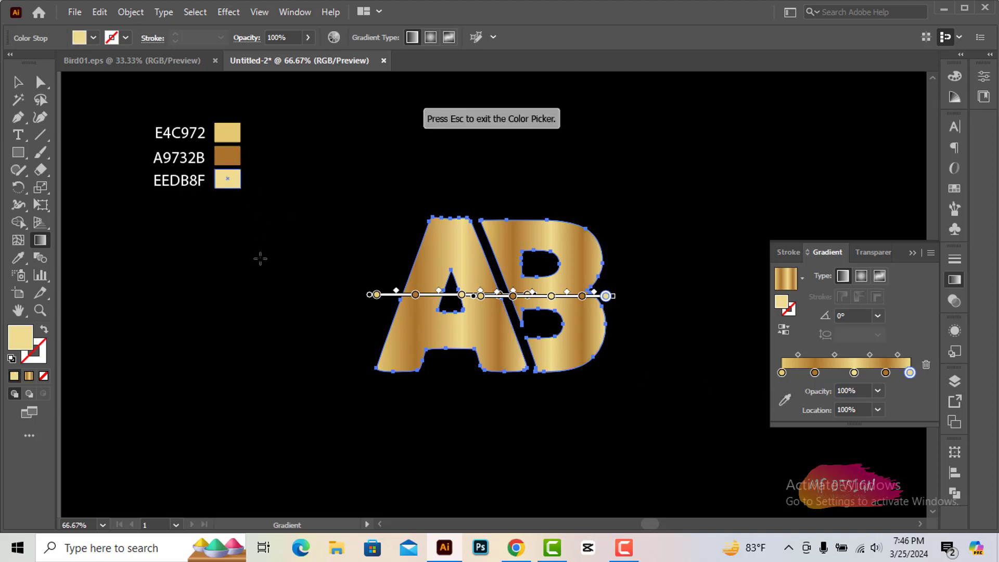
pyautogui.click(18, 82)
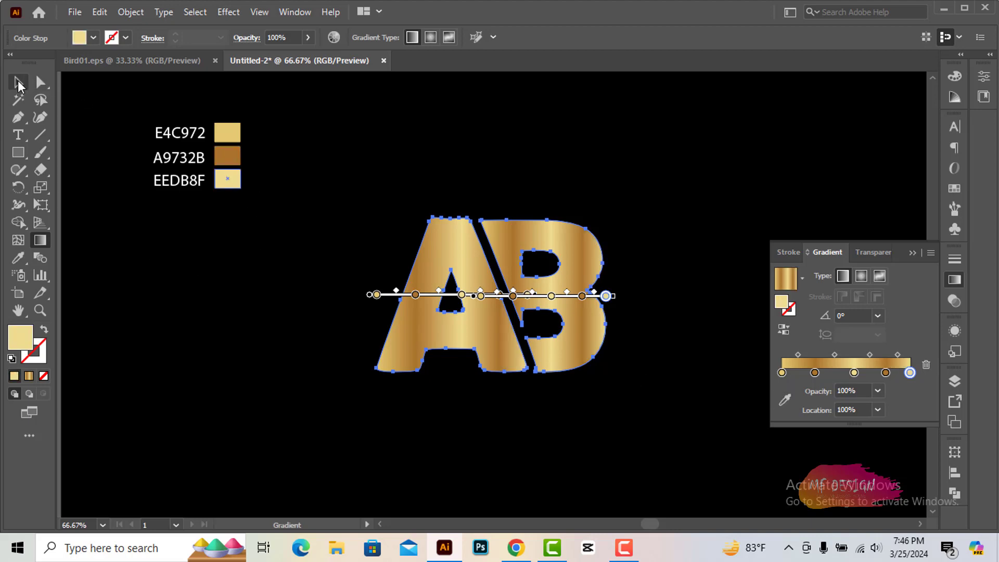
pyautogui.click(911, 252)
# Zoom out and start a new text line below the gold AB monogram
pyautogui.click(711, 267)
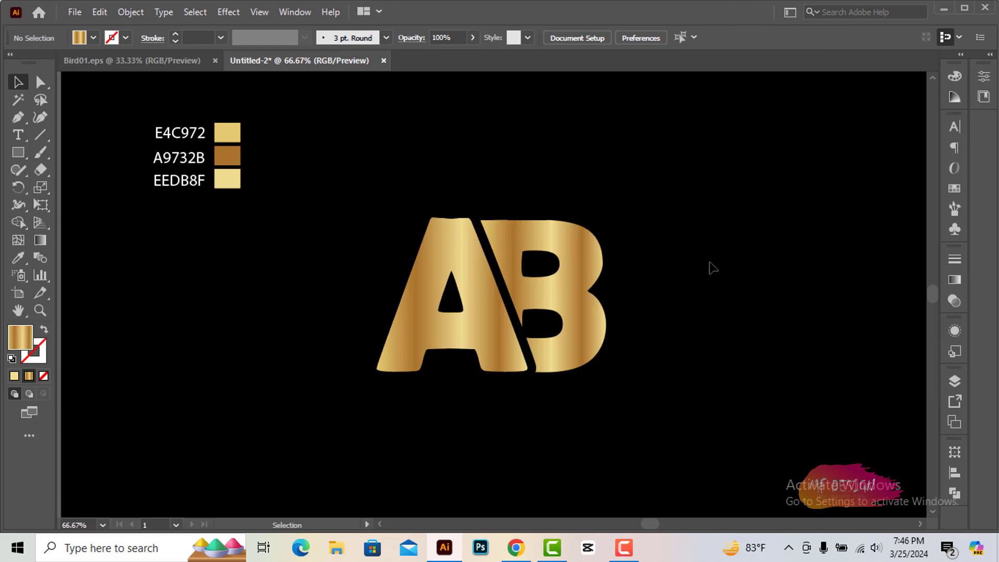
pyautogui.hotkey('ctrl', '-')
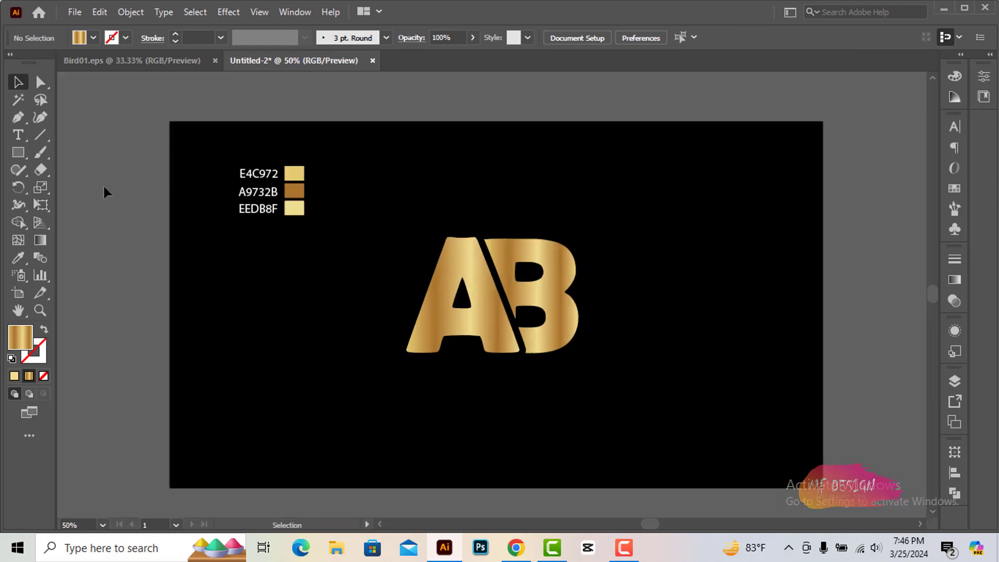
pyautogui.click(18, 135)
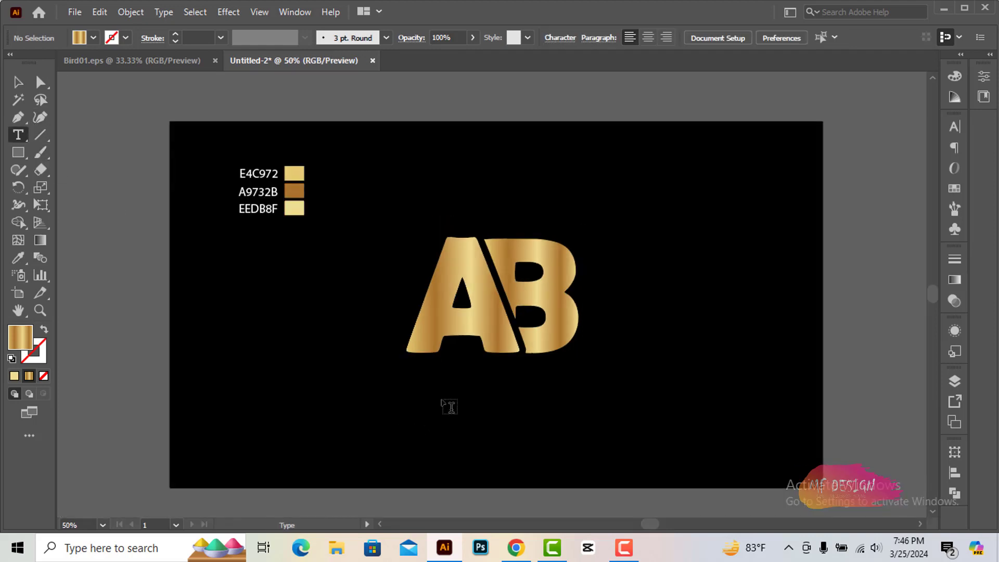
pyautogui.click(454, 397)
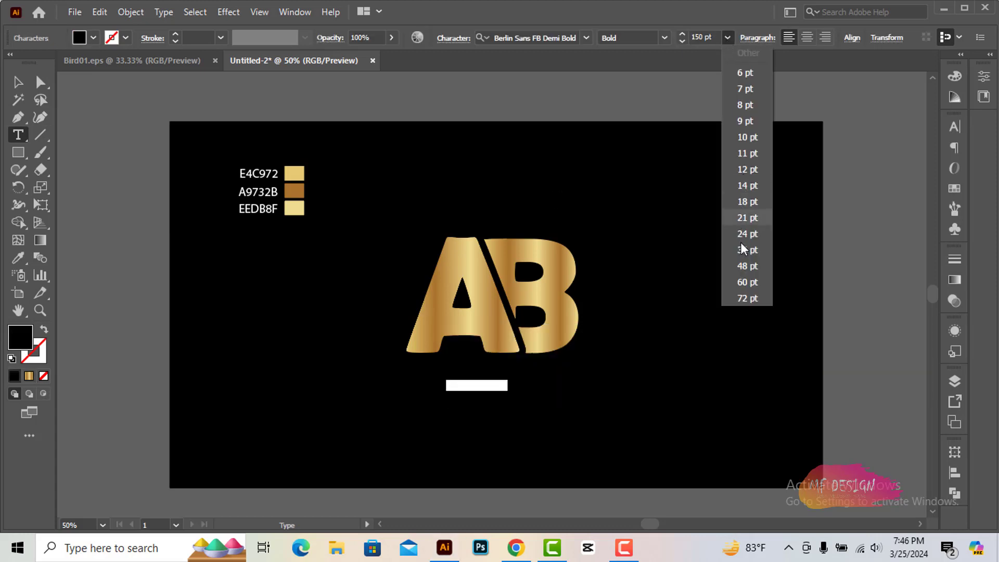
# Set the text to 72 pt with #EFEFEF fill and type 'LOGO NAME' over the placeholder
pyautogui.click(747, 298)
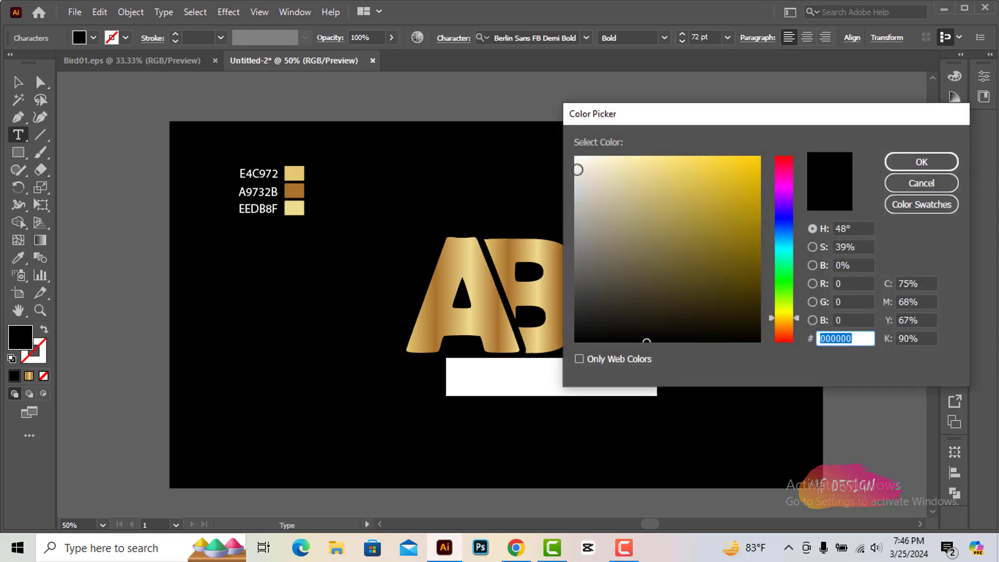
pyautogui.write('efefef')
pyautogui.click(920, 162)
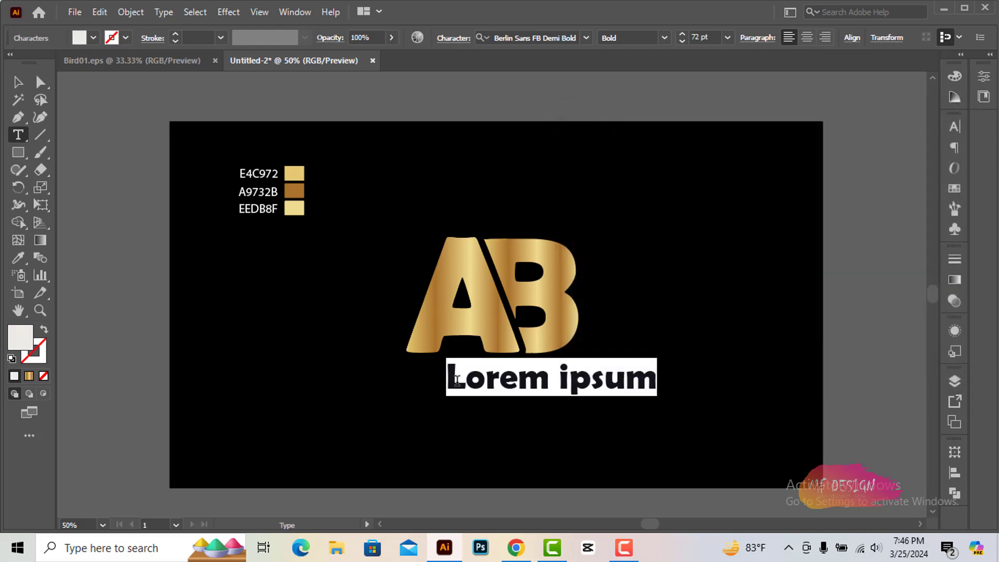
pyautogui.moveTo(447, 380); pyautogui.dragTo(652, 382)
pyautogui.write('LOGO NAME')
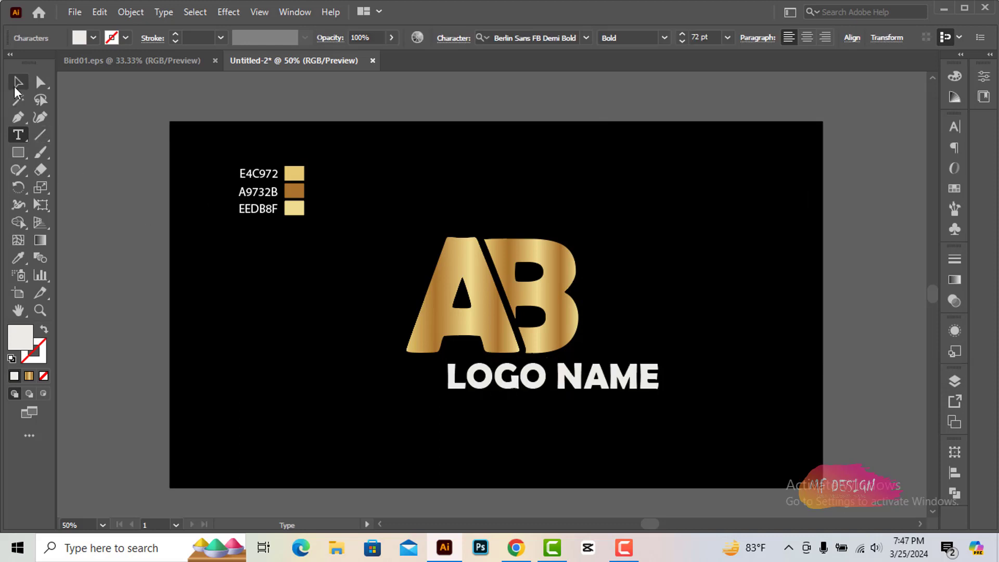
# Scale LOGO NAME down and move it left beneath the AB mark
pyautogui.click(16, 87)
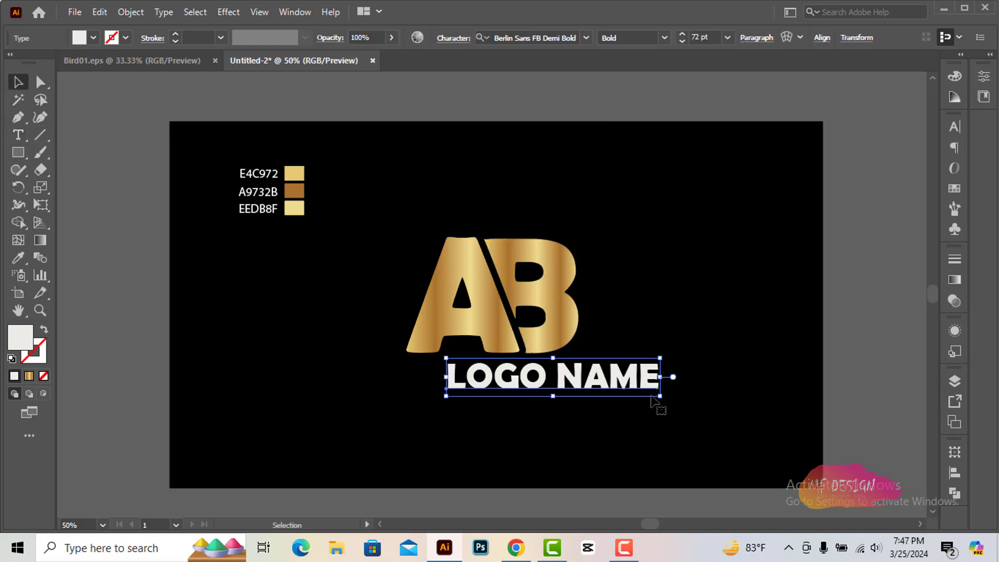
pyautogui.moveTo(659, 396); pyautogui.dragTo(643, 396)
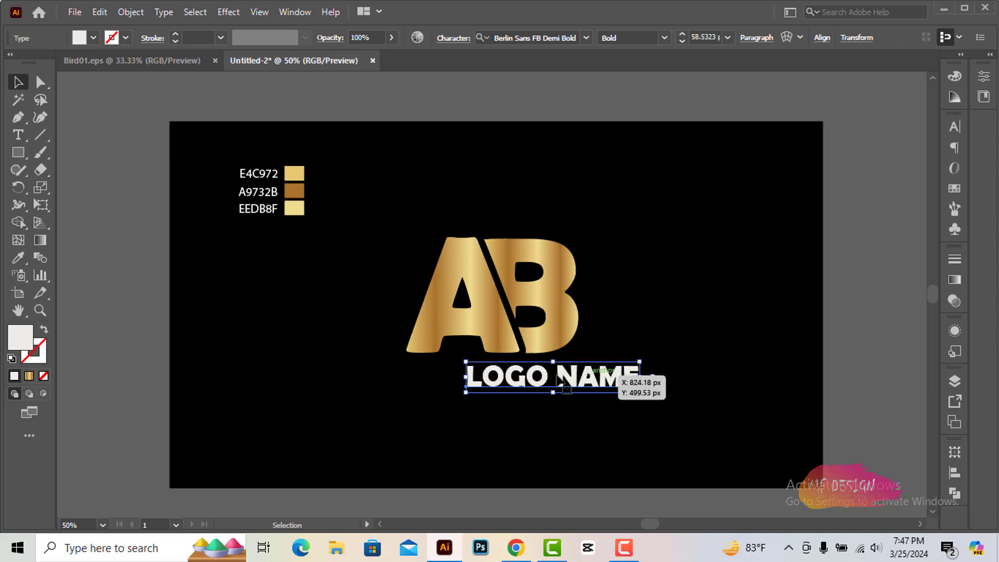
pyautogui.moveTo(588, 378)
pyautogui.mouseDown()
pyautogui.moveTo(522, 375)
pyautogui.moveTo(558, 384)
pyautogui.mouseUp()
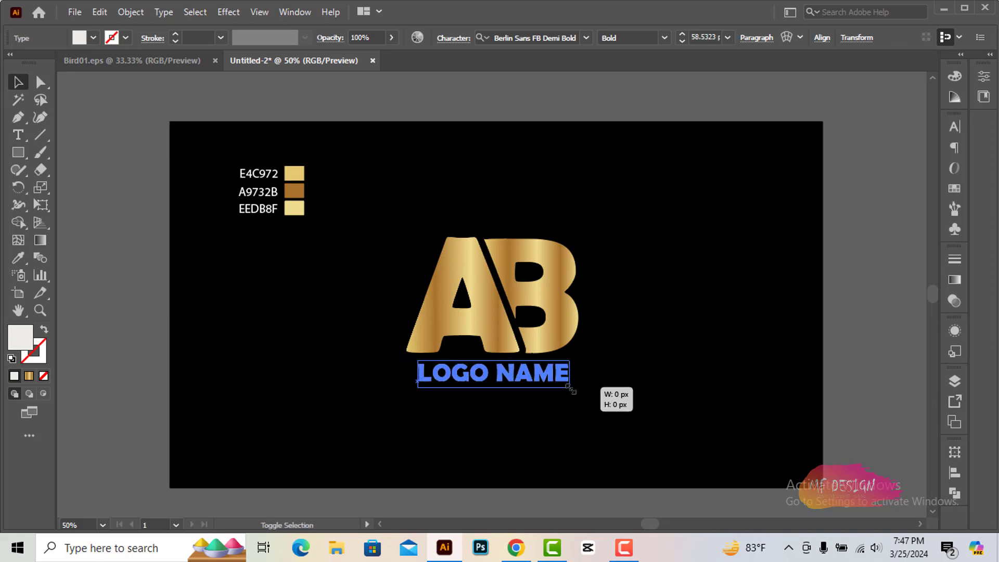
pyautogui.moveTo(559, 384); pyautogui.dragTo(484, 383)
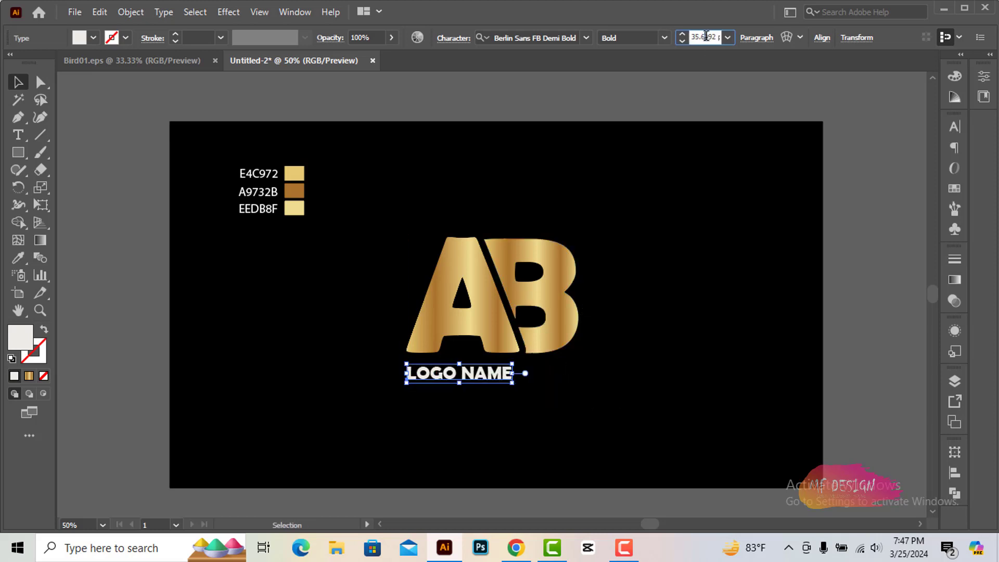
# Set LOGO NAME to 50 pt with character tracking raised to 111
pyautogui.scroll(13, 706, 36)
pyautogui.scroll(1, 705, 35)
pyautogui.write('50')
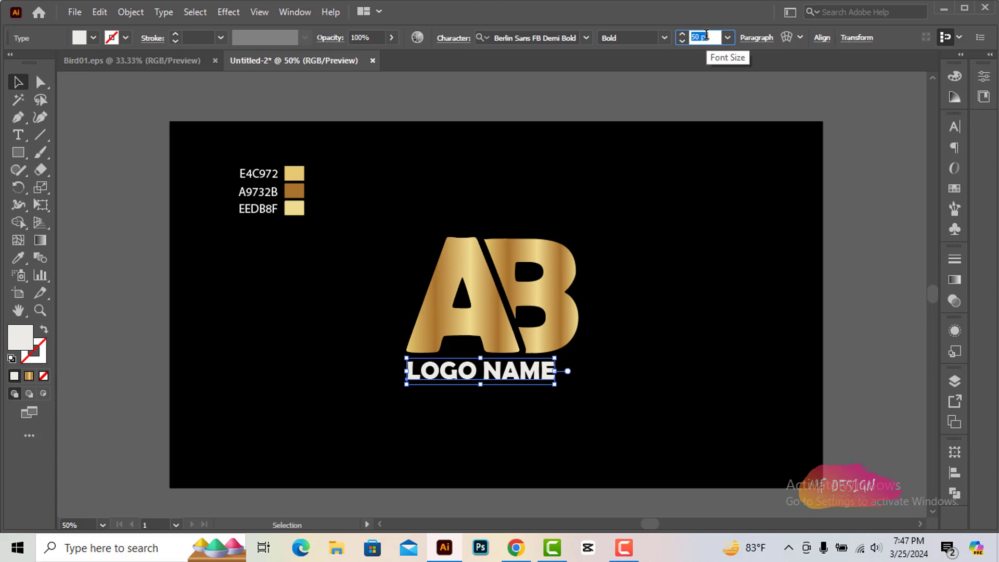
pyautogui.click(952, 131)
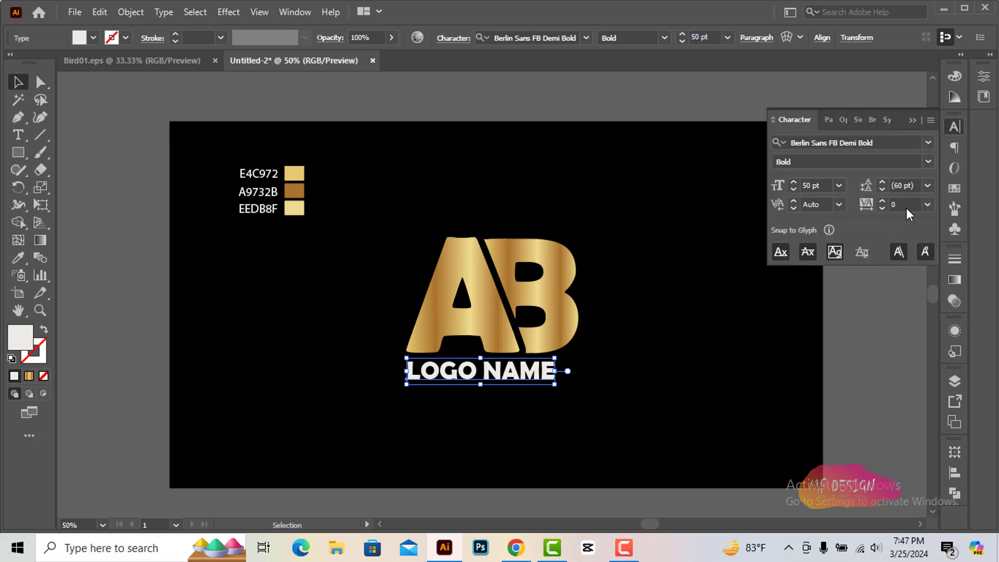
pyautogui.scroll(12, 906, 205)
pyautogui.scroll(12, 905, 205)
pyautogui.scroll(11, 905, 205)
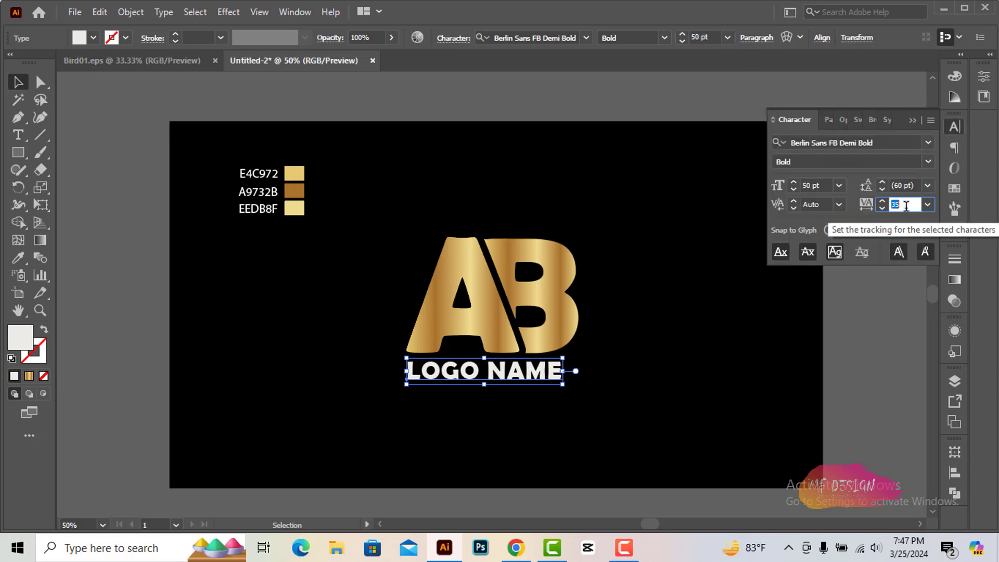
pyautogui.scroll(14, 906, 205)
pyautogui.scroll(14, 906, 205)
pyautogui.scroll(15, 905, 205)
pyautogui.scroll(14, 906, 205)
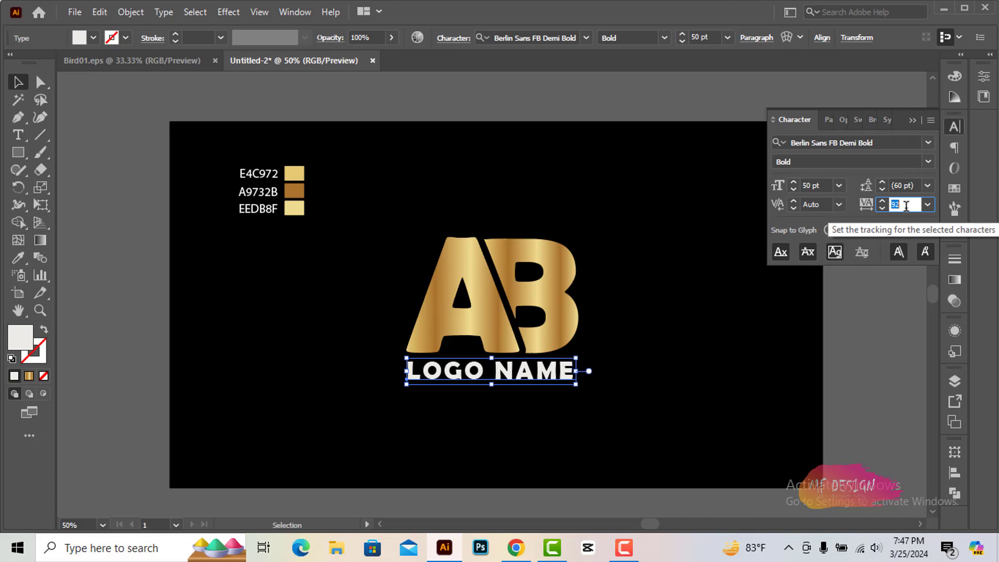
pyautogui.scroll(11, 906, 205)
pyautogui.scroll(11, 906, 205)
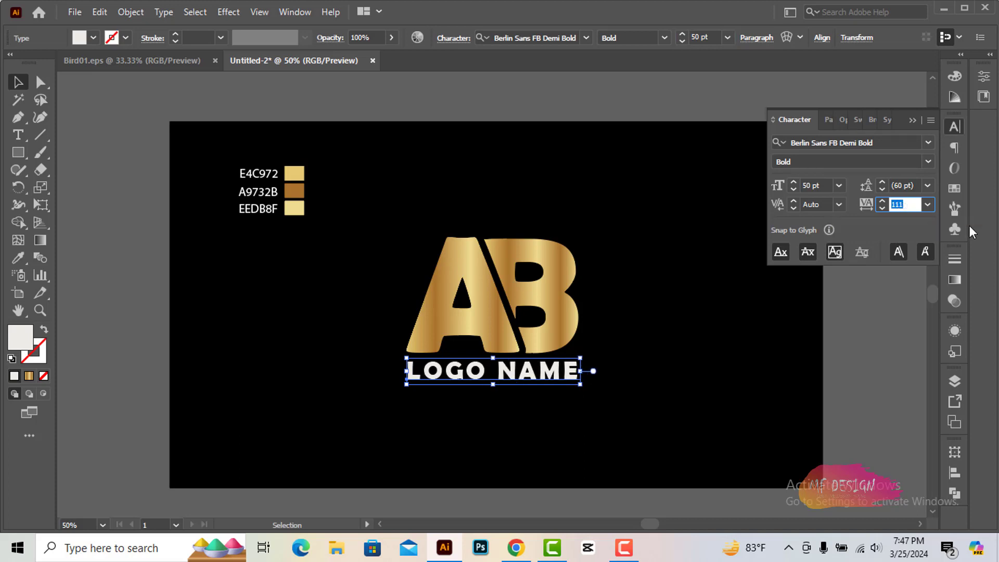
pyautogui.press('Return')
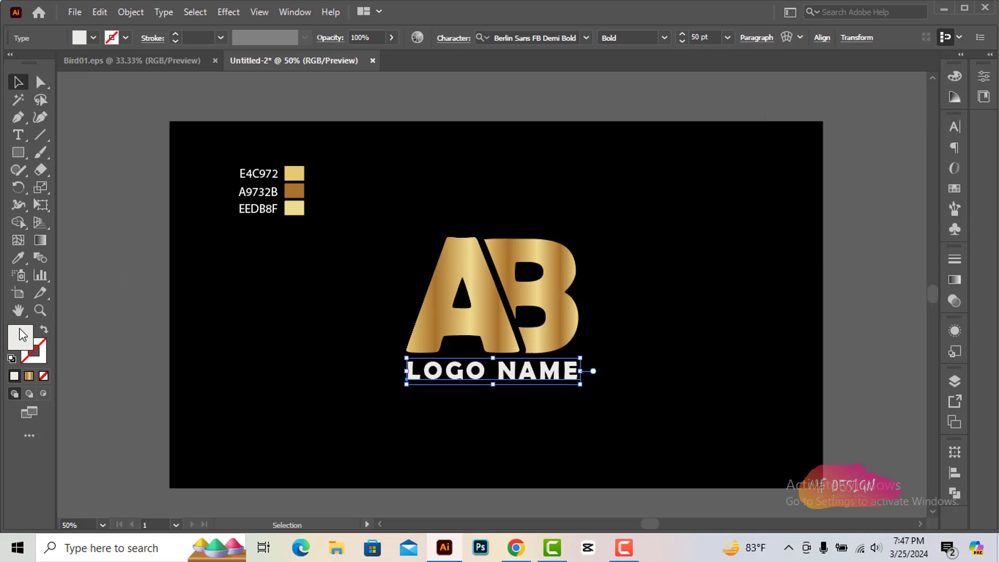
# Fill LOGO NAME with pale lavender #DDD6EA via the Color Picker
pyautogui.doubleClick(21, 335)
pyautogui.click(779, 208)
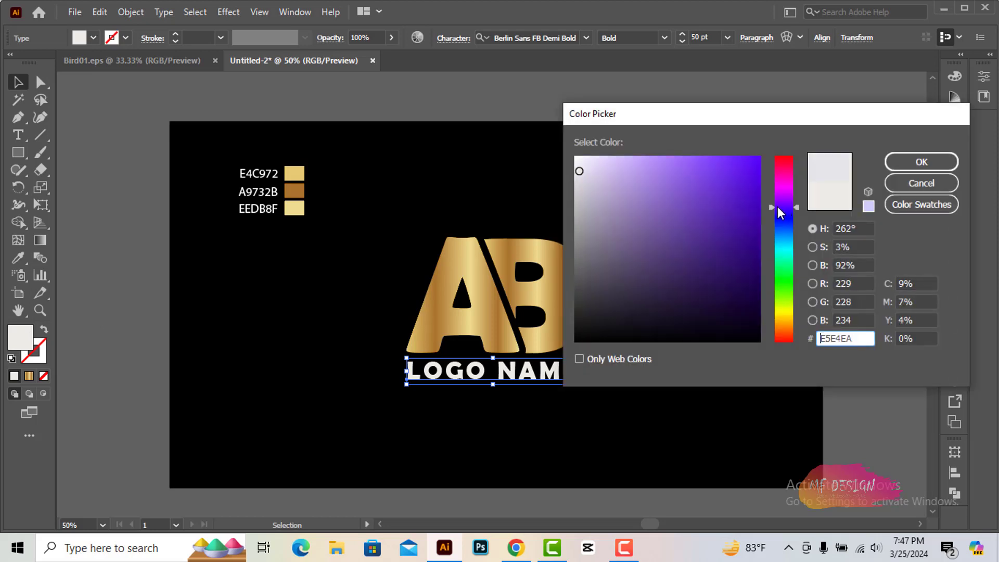
pyautogui.click(592, 172)
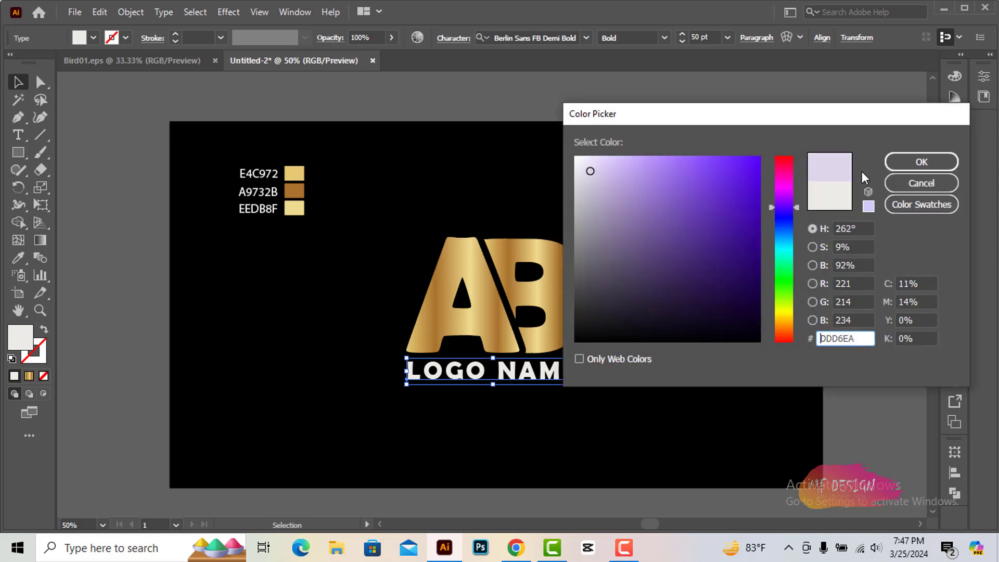
pyautogui.click(895, 163)
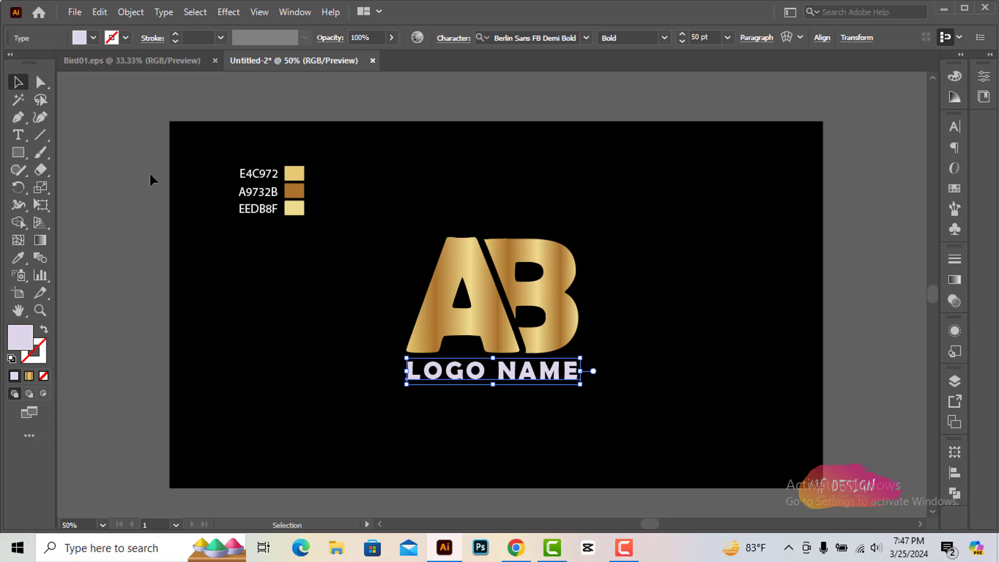
# Nudge LOGO NAME into place and marquee-select it together with the monogram
pyautogui.click(253, 244)
pyautogui.moveTo(547, 384); pyautogui.dragTo(547, 385)
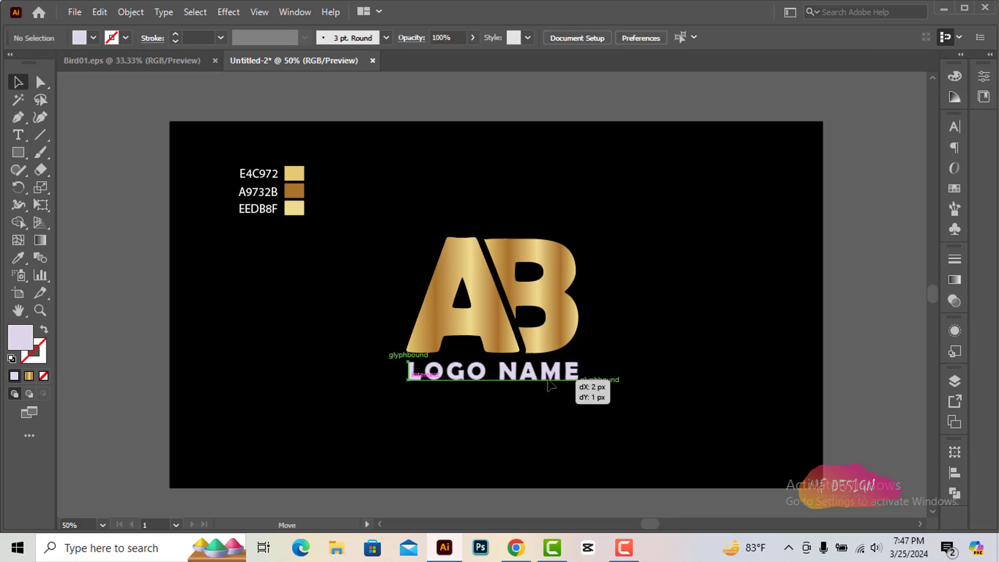
pyautogui.moveTo(411, 218); pyautogui.dragTo(566, 404)
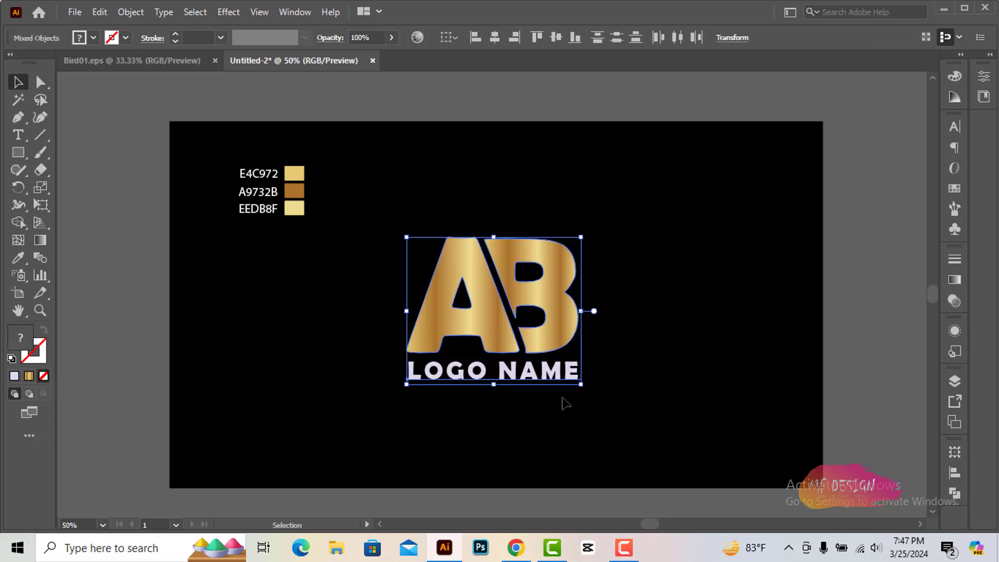
# Group the AB monogram and LOGO NAME with Ctrl+G
pyautogui.hotkey('ctrl', 'g')
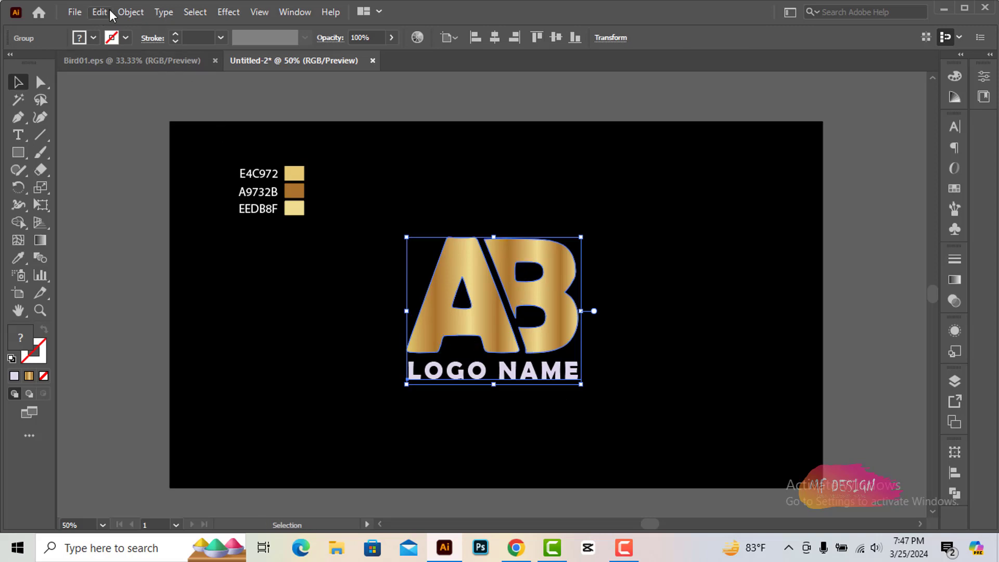
pyautogui.click(131, 12)
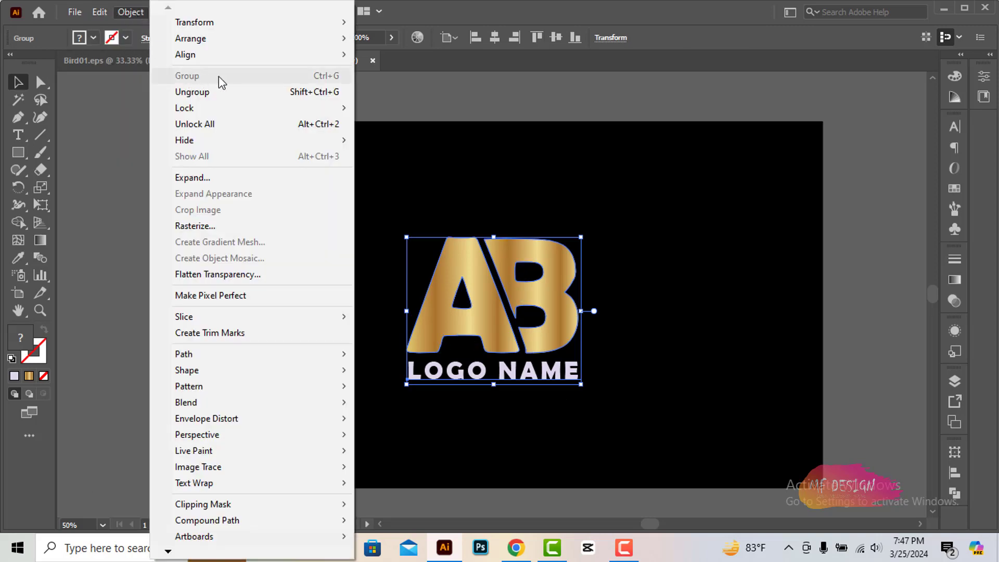
pyautogui.click(702, 221)
# Reselect the logo group and drag it up and right toward the artboard centre
pyautogui.click(681, 284)
pyautogui.scroll(-1, 445, 232)
pyautogui.moveTo(399, 193); pyautogui.dragTo(643, 370)
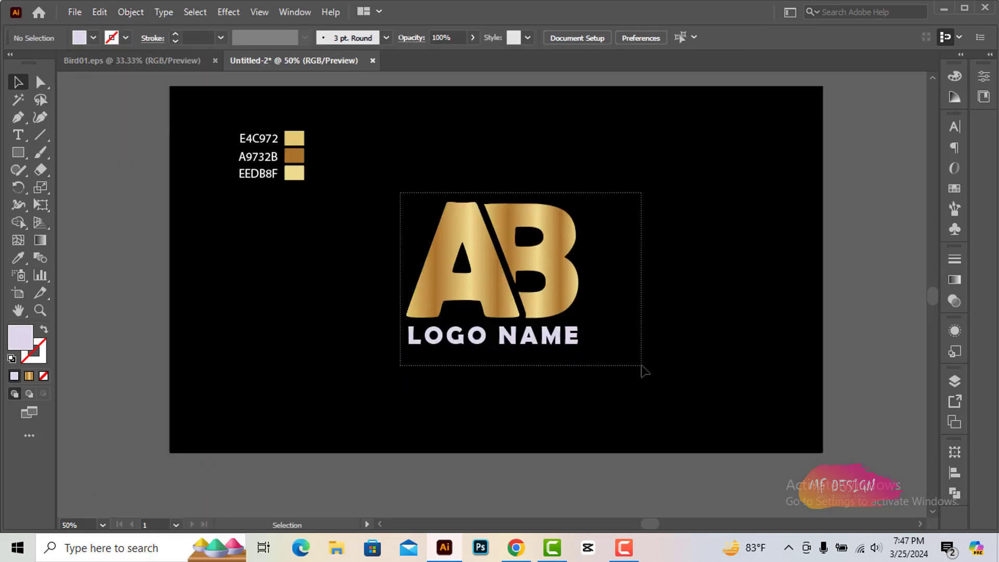
pyautogui.moveTo(509, 273); pyautogui.dragTo(534, 261)
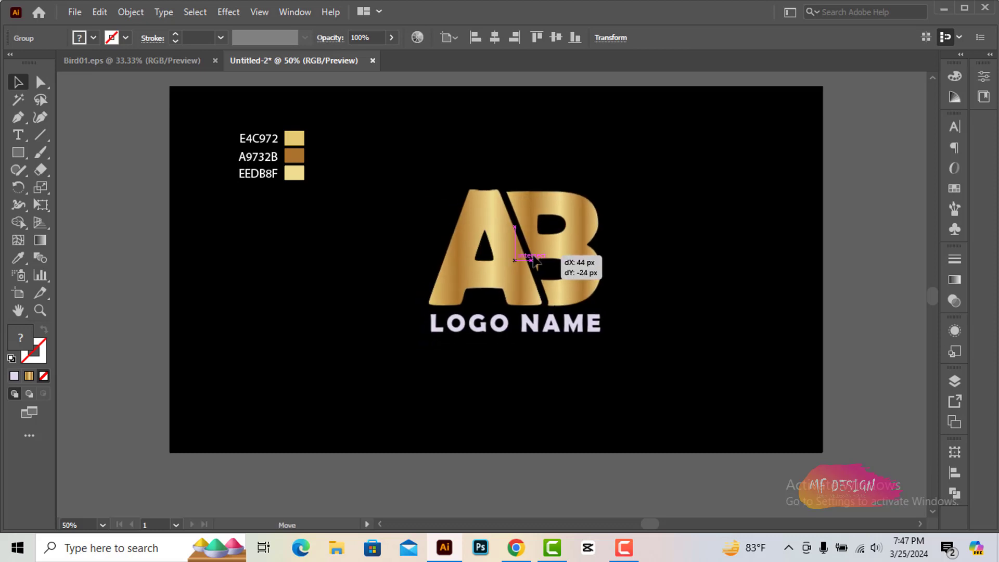